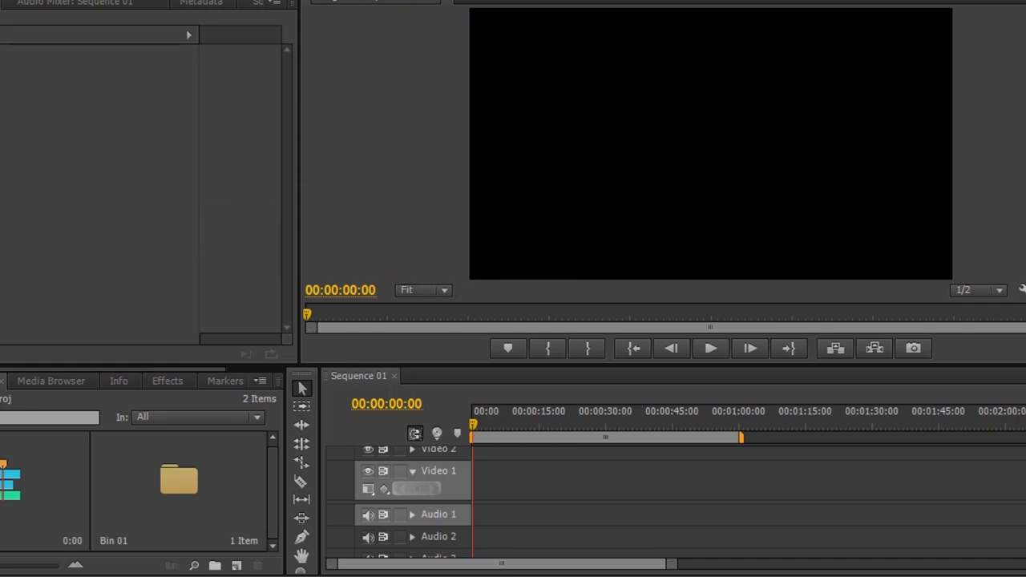
Place the Background layer of he.psd from Bin 01 at the start of Video 1 and select it.
double_click(178, 481)
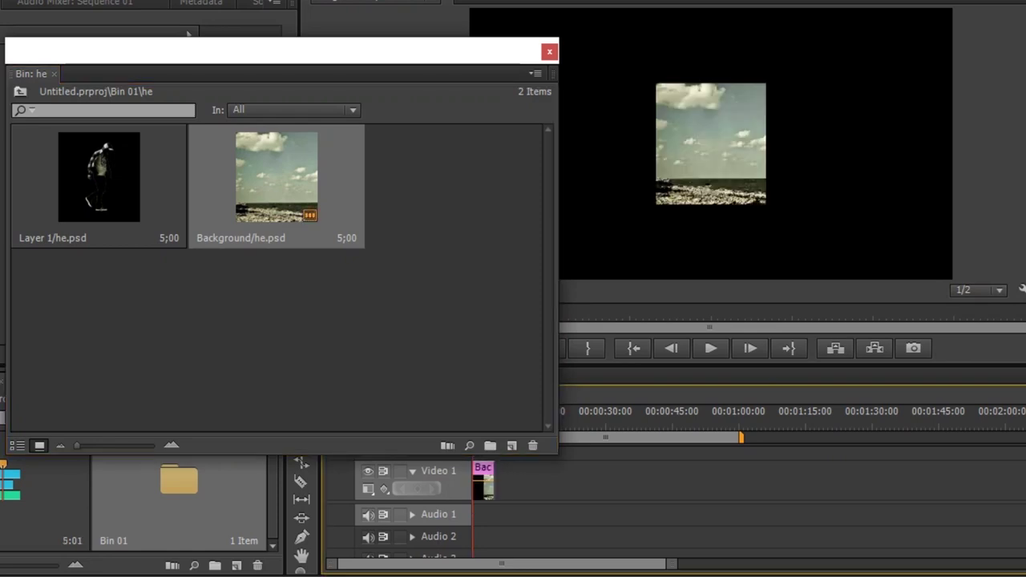
left_click(20, 92)
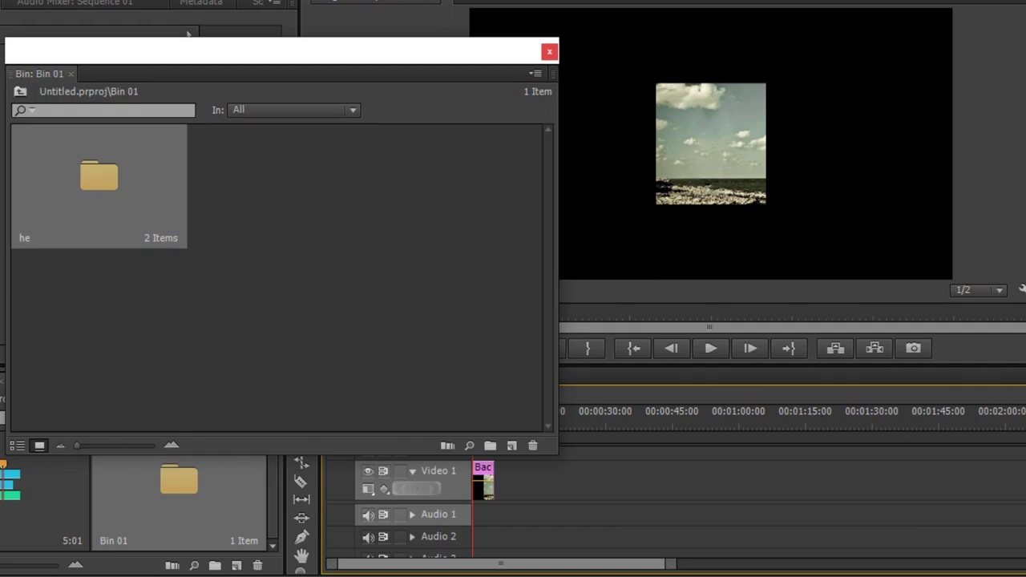
left_click(549, 51)
key("ctrl+minus")
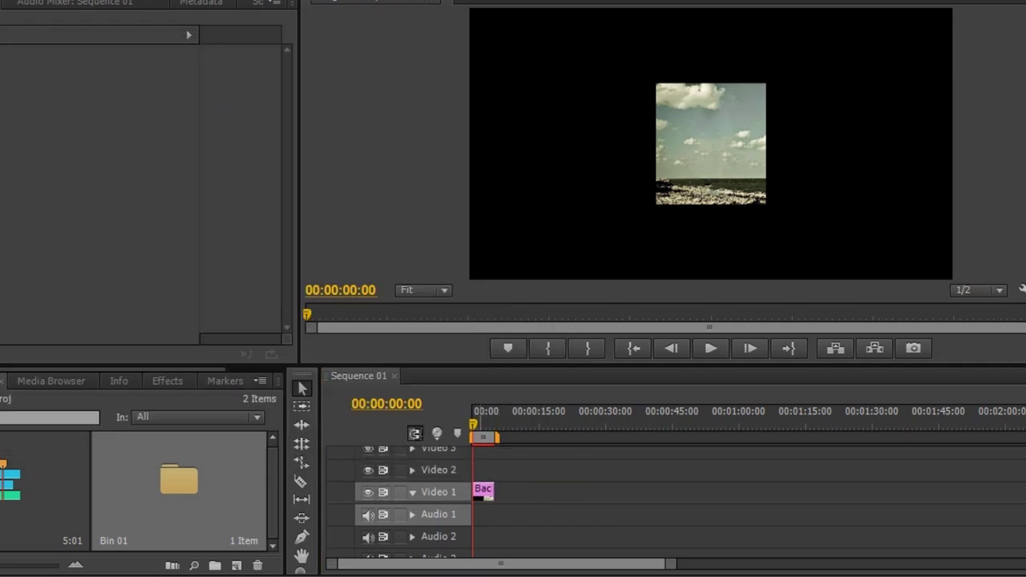
left_click(483, 491)
Scale the background clip to 250 so the sky and sea fill the frame height.
left_click(1, 72)
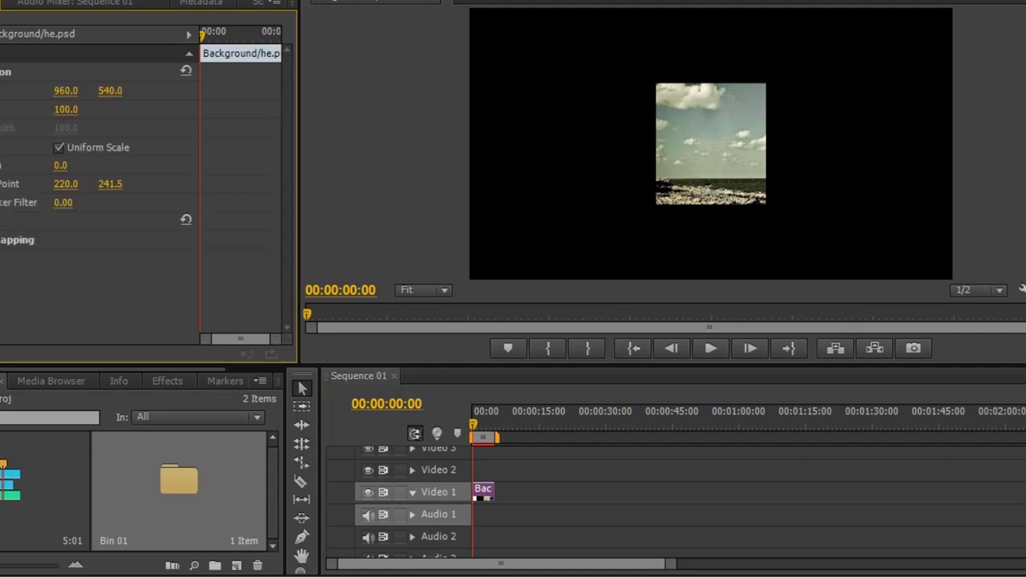
mouse_move(66, 109)
left_mouse_down()
mouse_move(160, 109)
mouse_move(97, 109)
mouse_move(112, 109)
left_mouse_up()
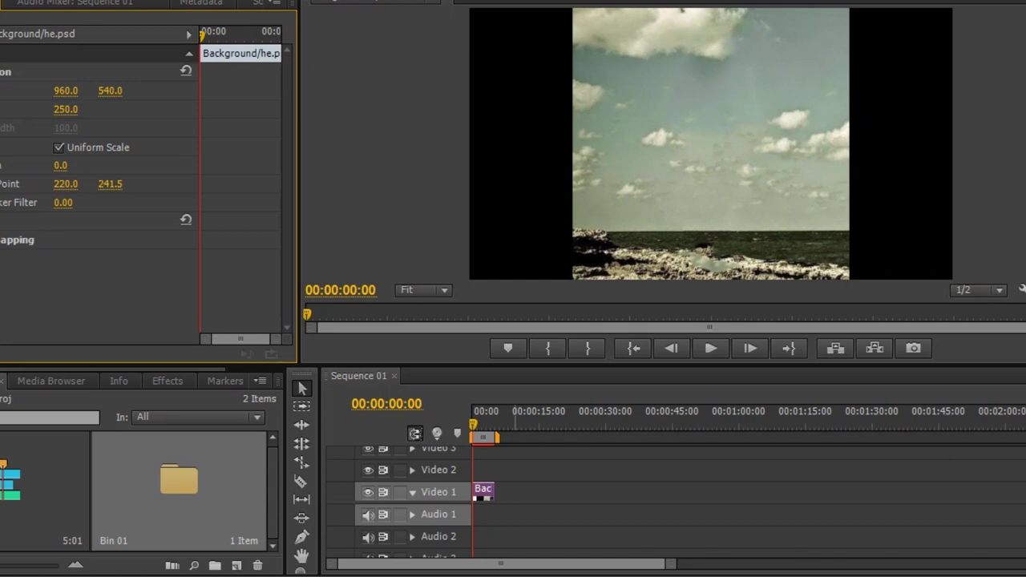
double_click(179, 479)
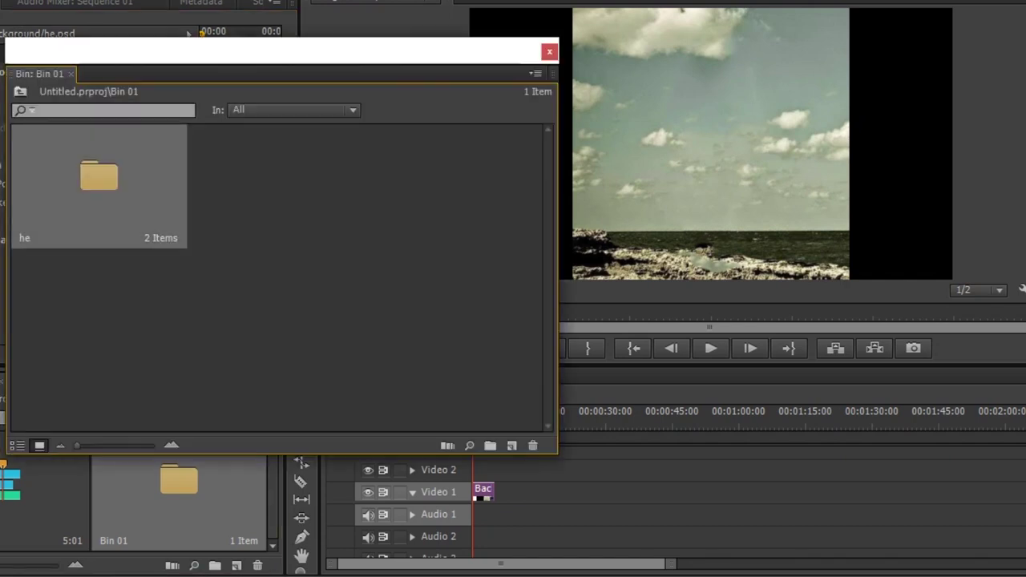
Put the Layer 1 walking man from he.psd on Video 2, starting at 00:00:00:00.
double_click(98, 172)
left_click_drag(98, 177, 680, 471)
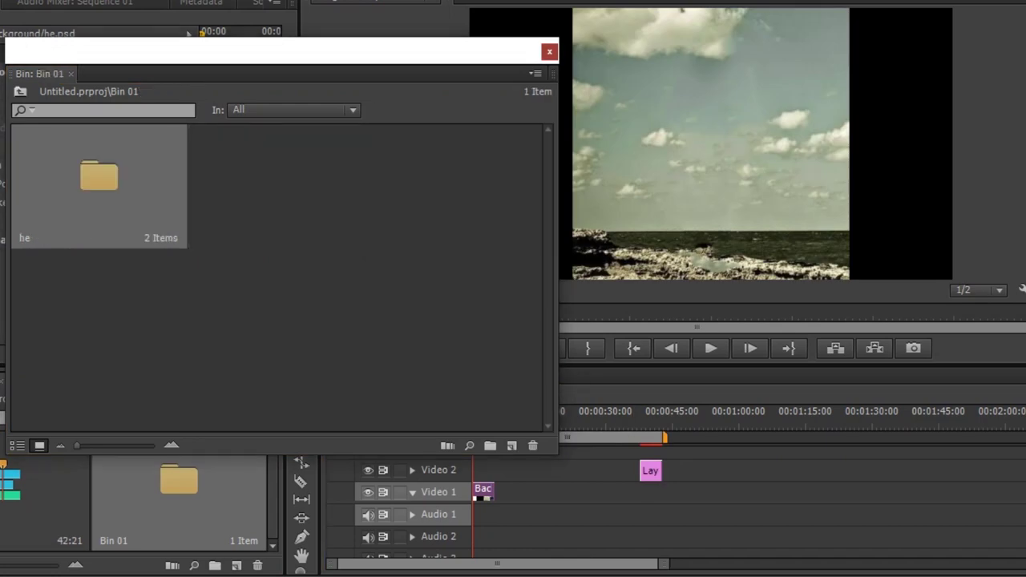
key("ctrl+w")
left_click_drag(650, 471, 483, 471)
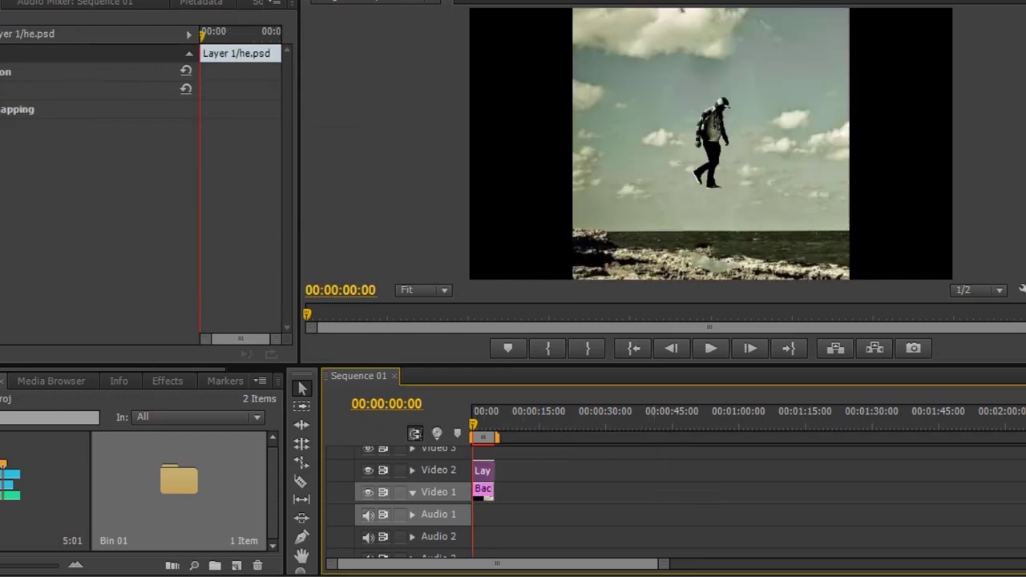
Scale the walking man layer to 250.
left_click(3, 72)
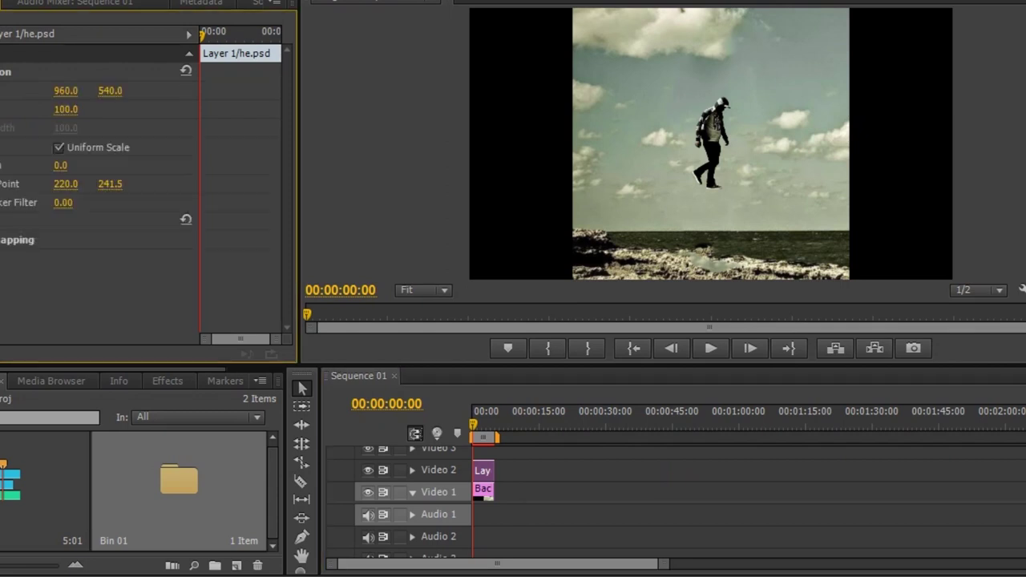
left_click_drag(65, 109, 210, 109)
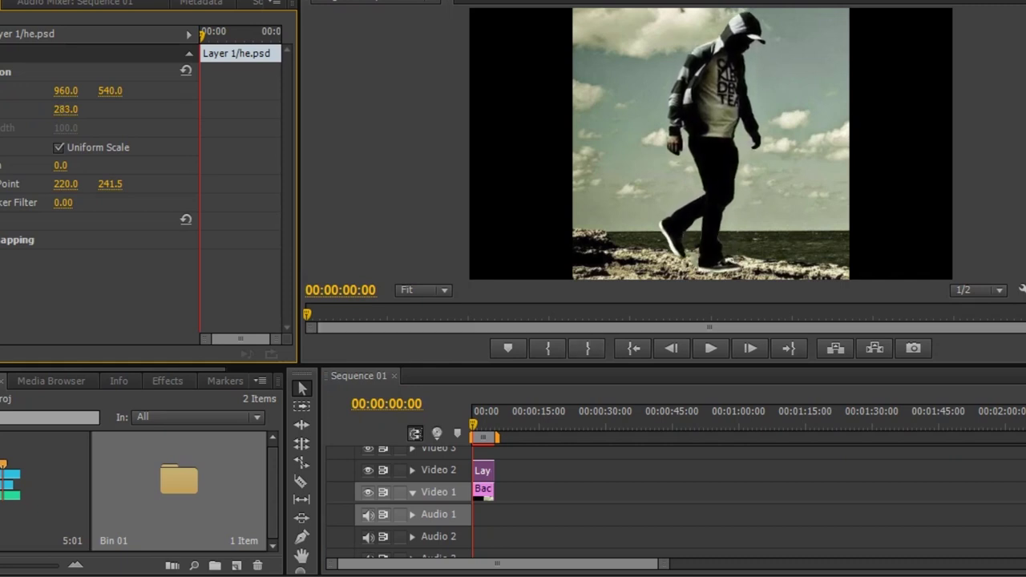
key("Return")
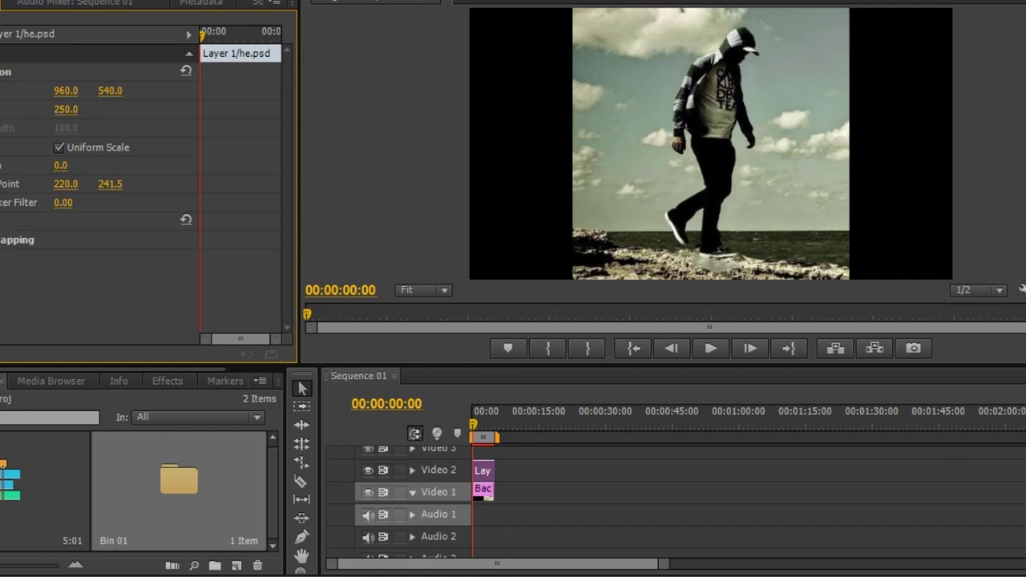
Raise the background clip to Position Y 492 so the man stands on the shore.
left_click(483, 490)
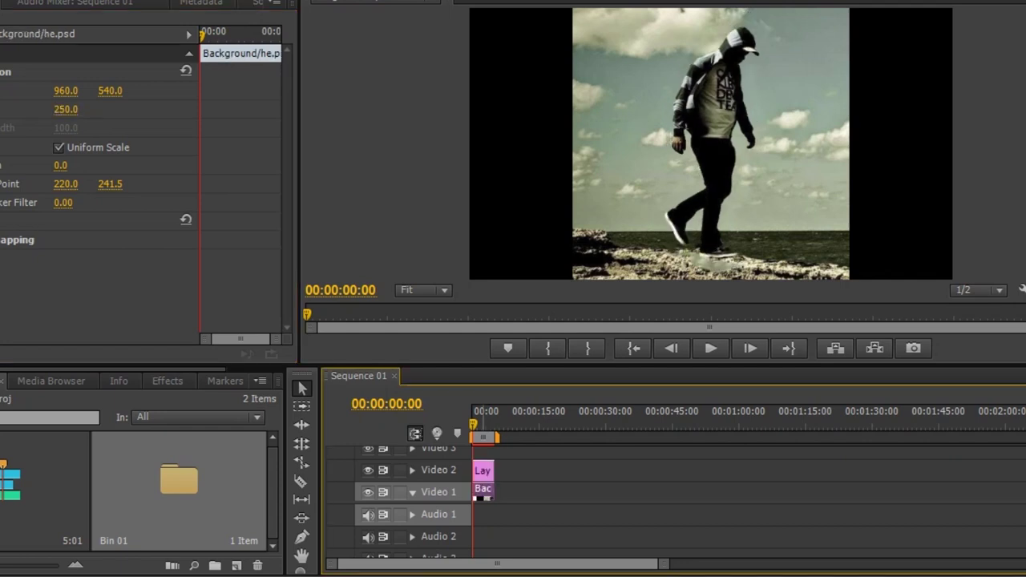
mouse_move(110, 91)
left_mouse_down()
mouse_move(76, 91)
mouse_move(106, 90)
left_mouse_up()
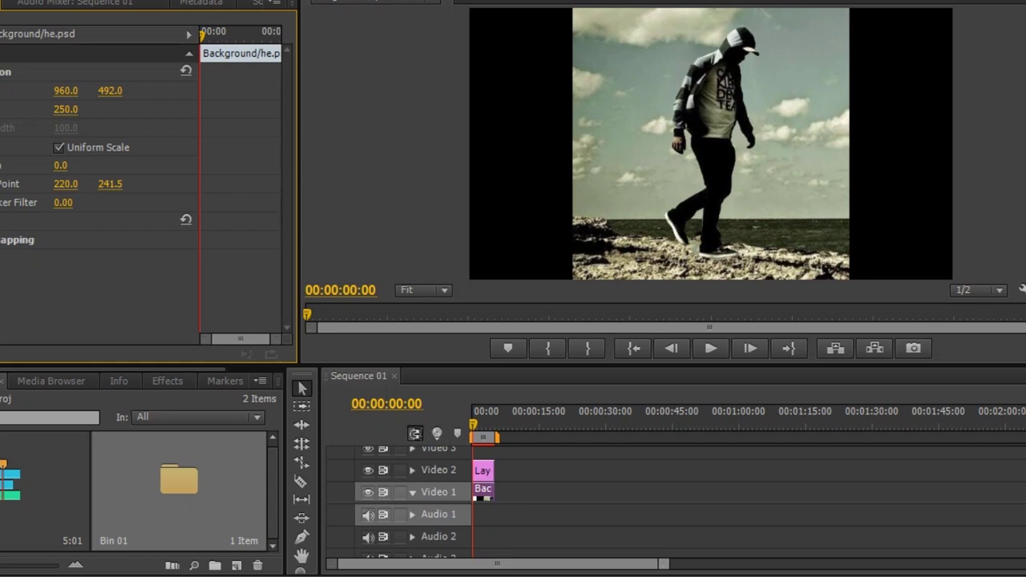
key("equal")
key("equal")
key("equal")
key("equal")
key("minus")
key("minus")
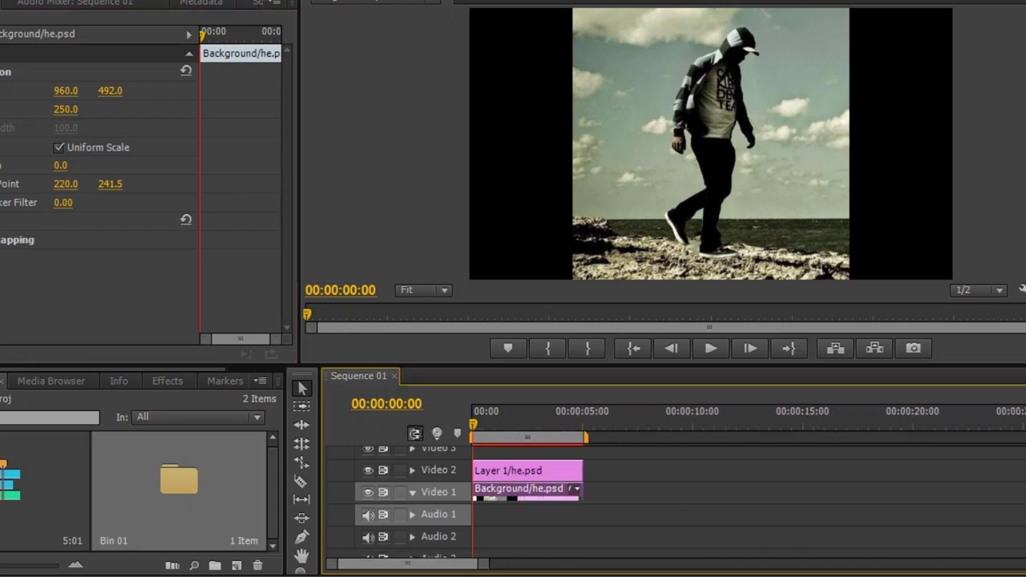
Keyframe the man's Scale from 250 to 260 at the clip end, and add a background Scale keyframe there.
left_click(521, 471)
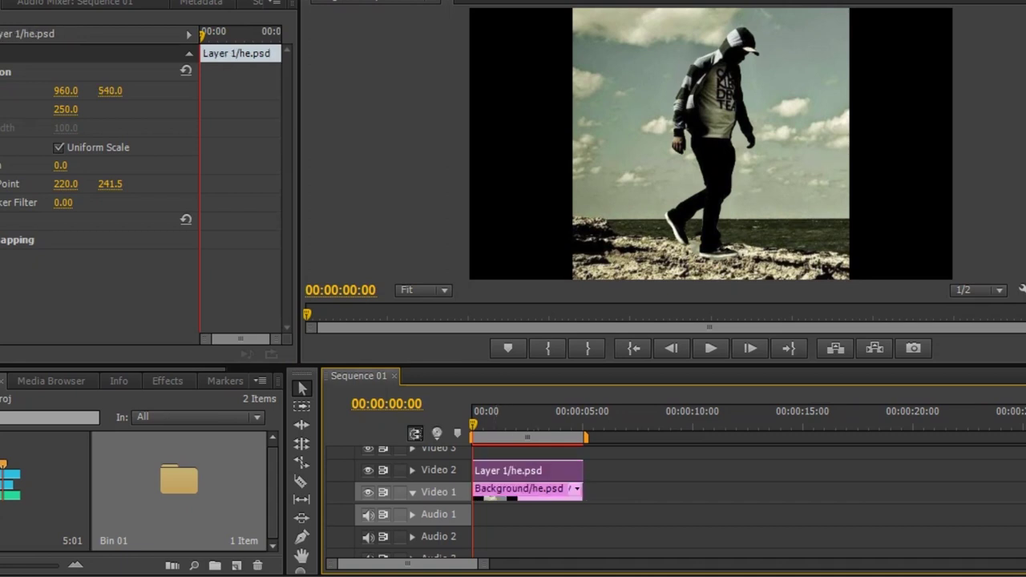
left_click(2, 109)
key("space")
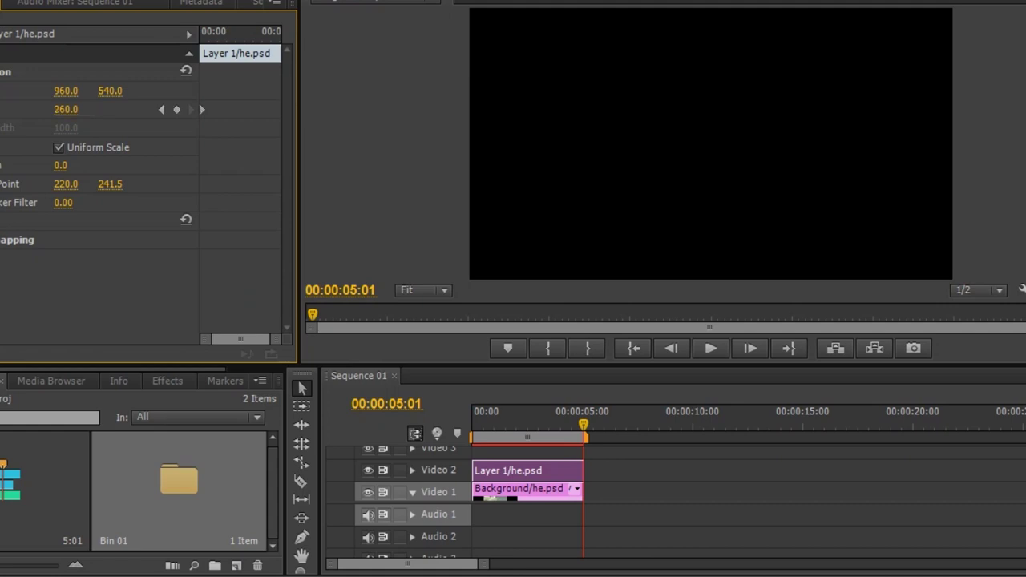
left_click(521, 489)
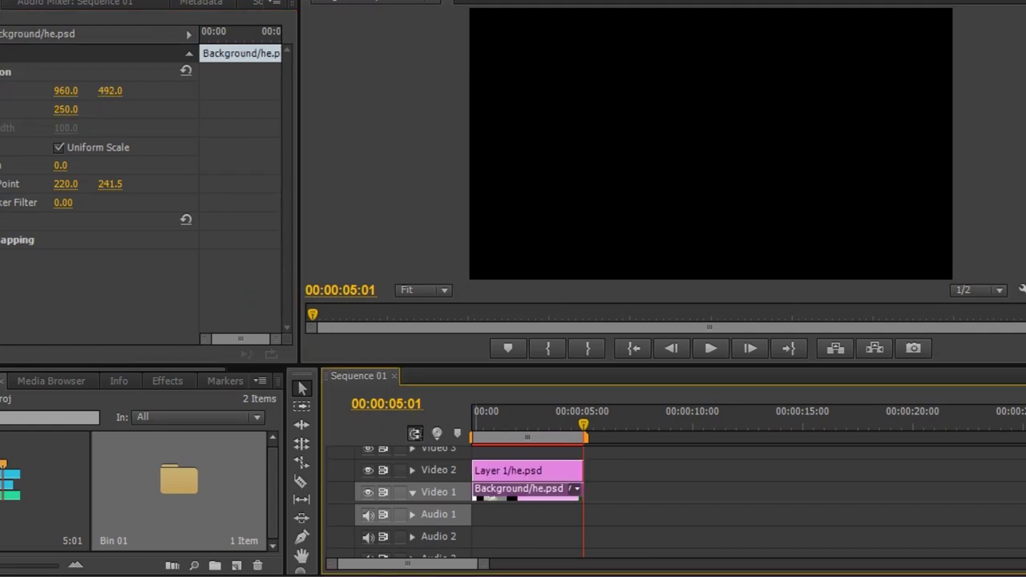
left_click(2, 109)
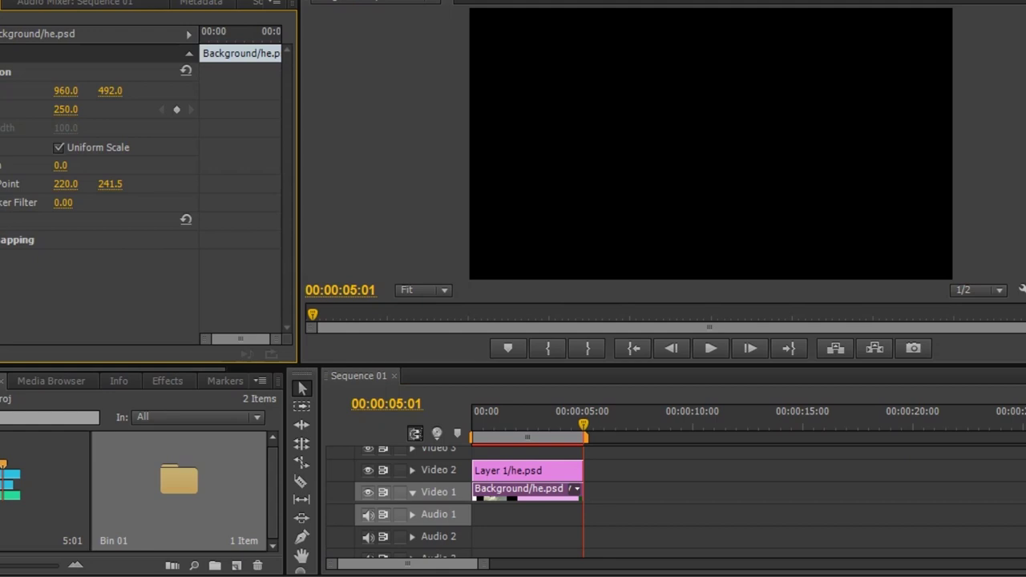
Set the background's starting Scale to 260 at 00:00:00:00.
key("Home")
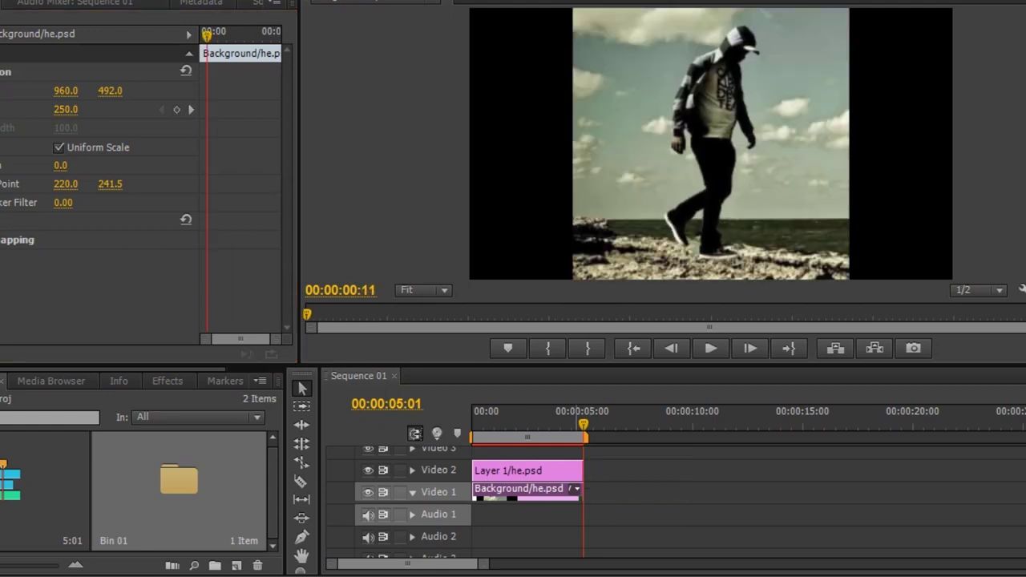
left_click(68, 109)
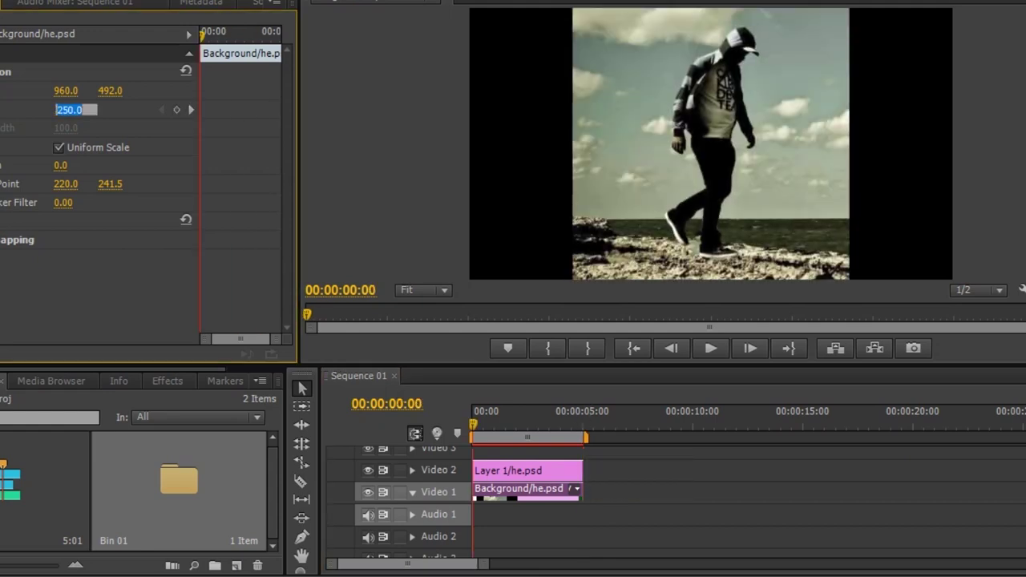
type("260")
key("Return")
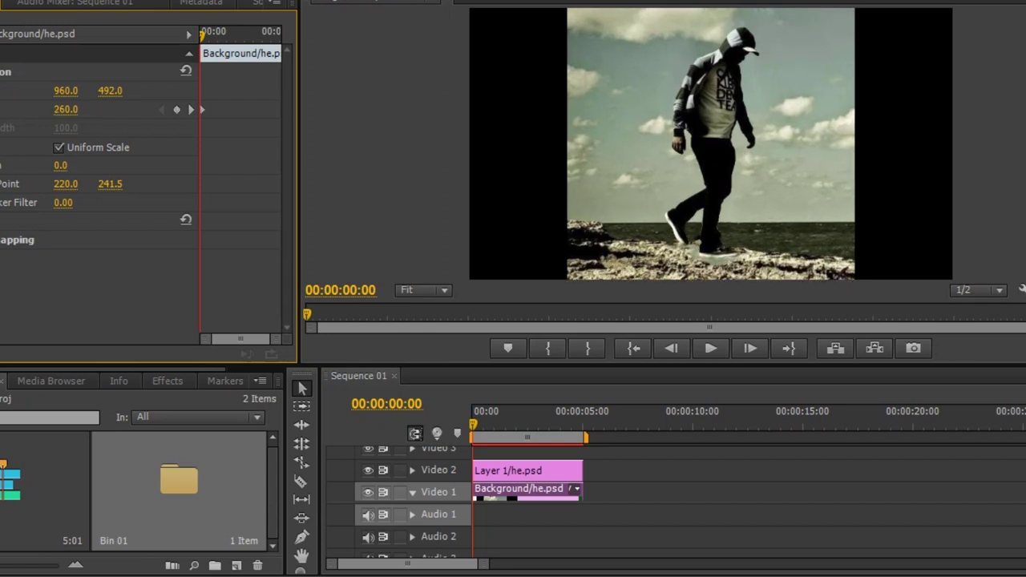
Preview the opposing parallax zoom and return to the sequence start.
left_click(710, 348)
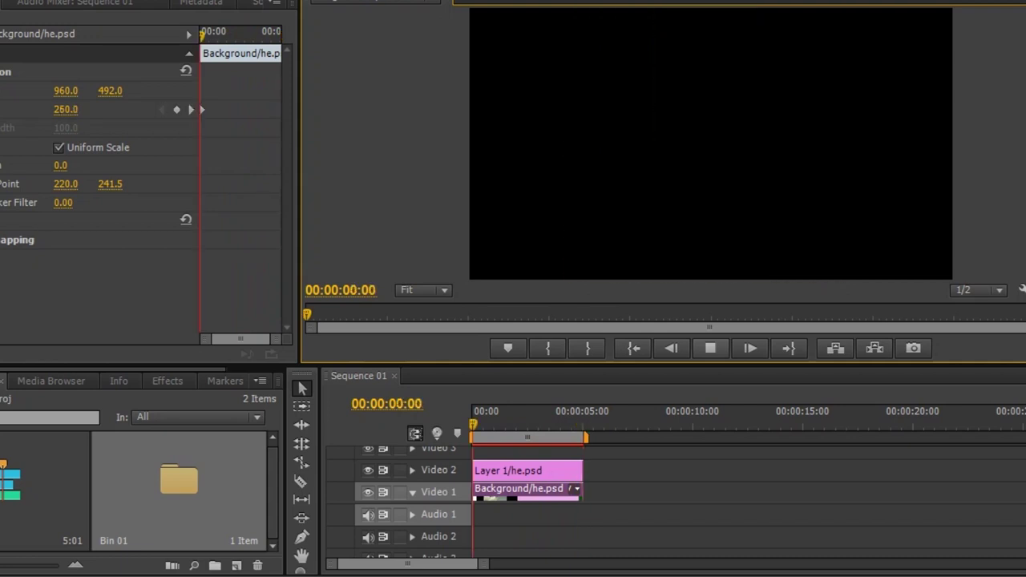
key("space")
key("Home")
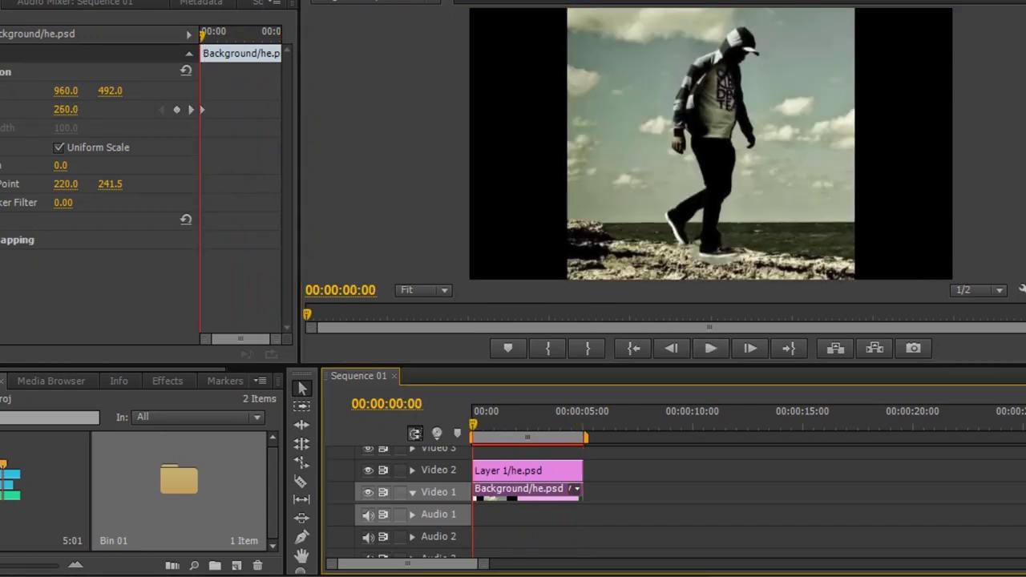
Keyframe the background's Position, shifting it right near the clip end, and preview the result.
left_click(2, 91)
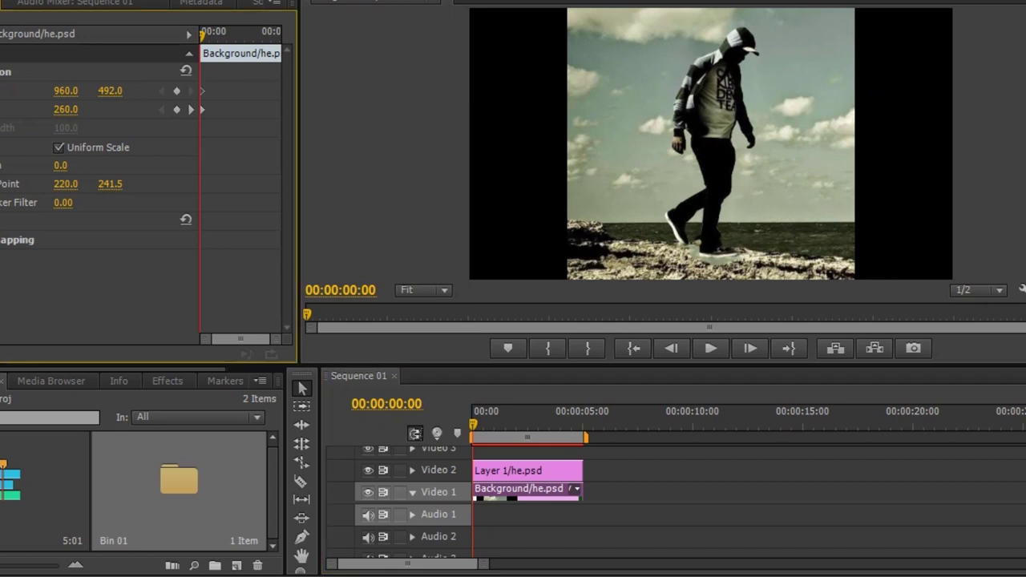
left_click_drag(201, 33, 277, 36)
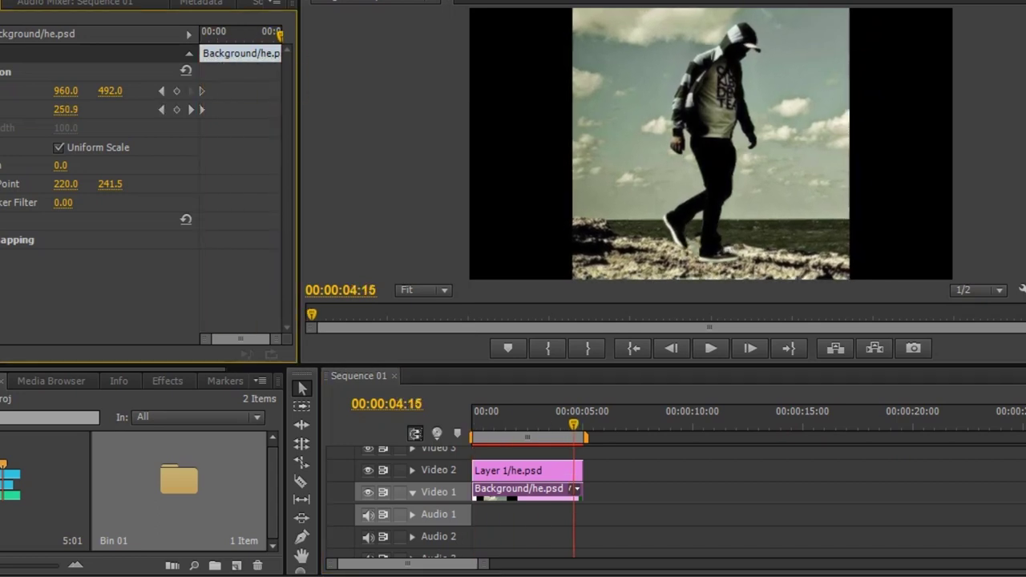
left_click_drag(66, 91, 76, 90)
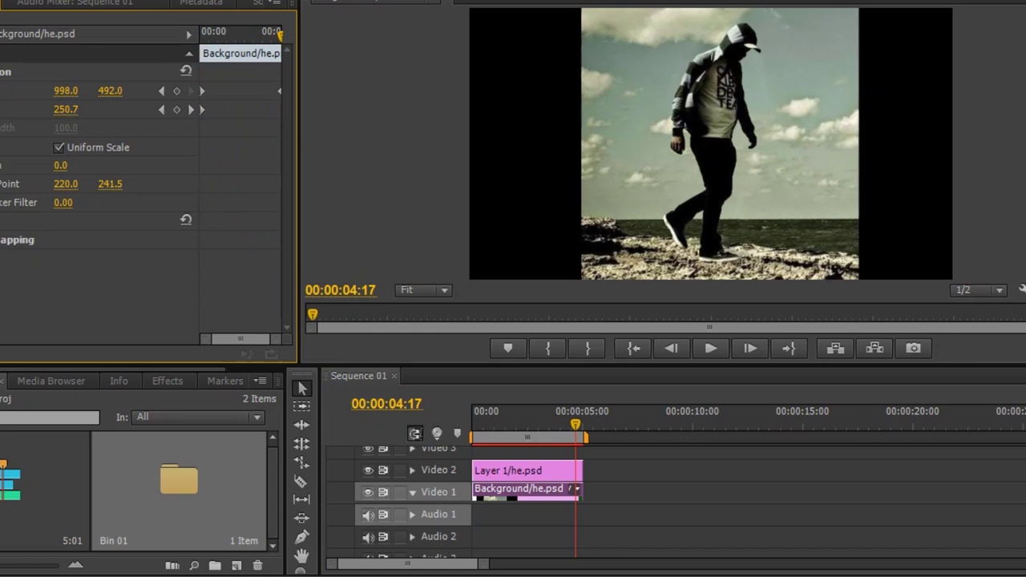
left_click_drag(279, 33, 201, 34)
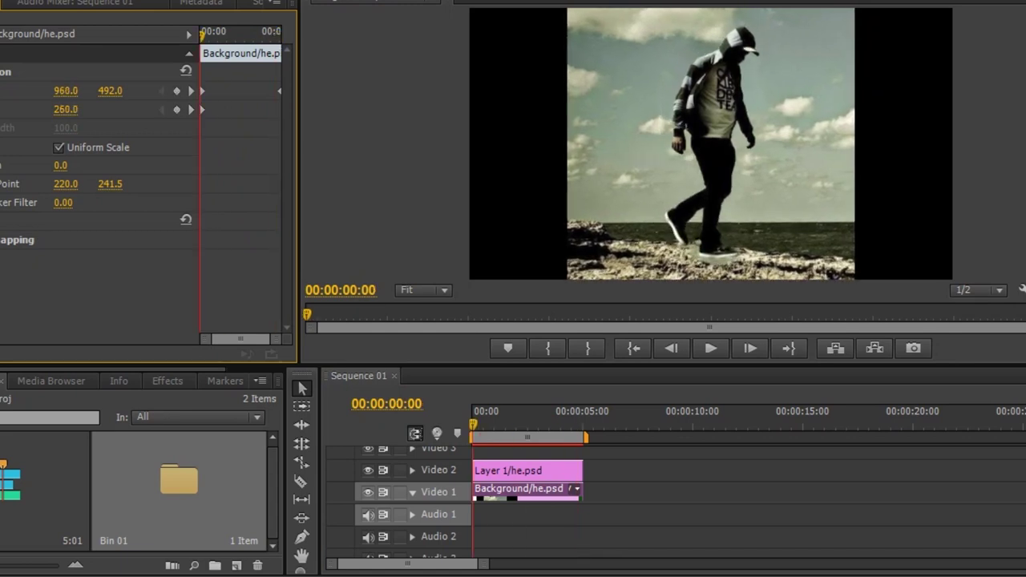
left_click(710, 348)
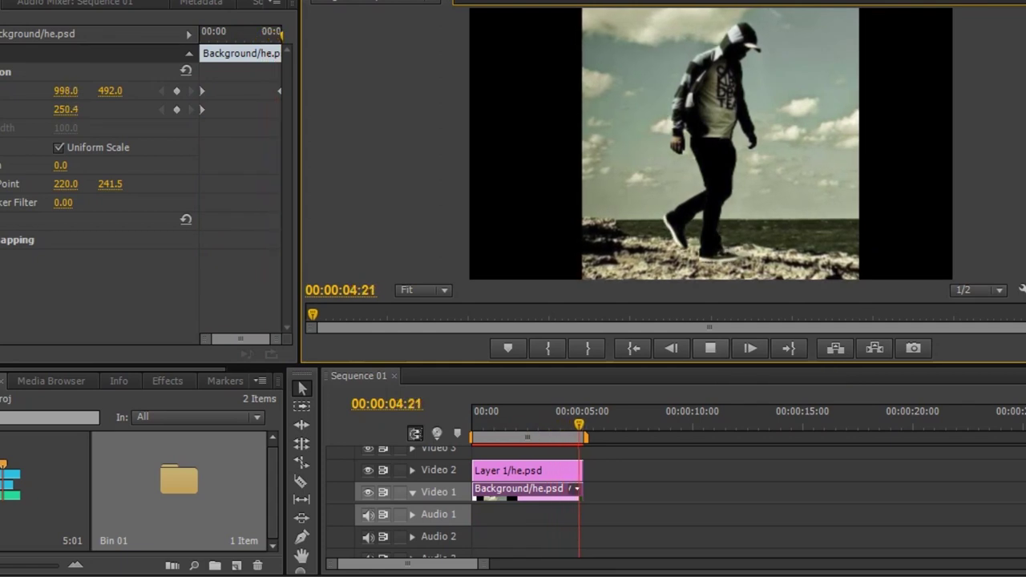
key("space")
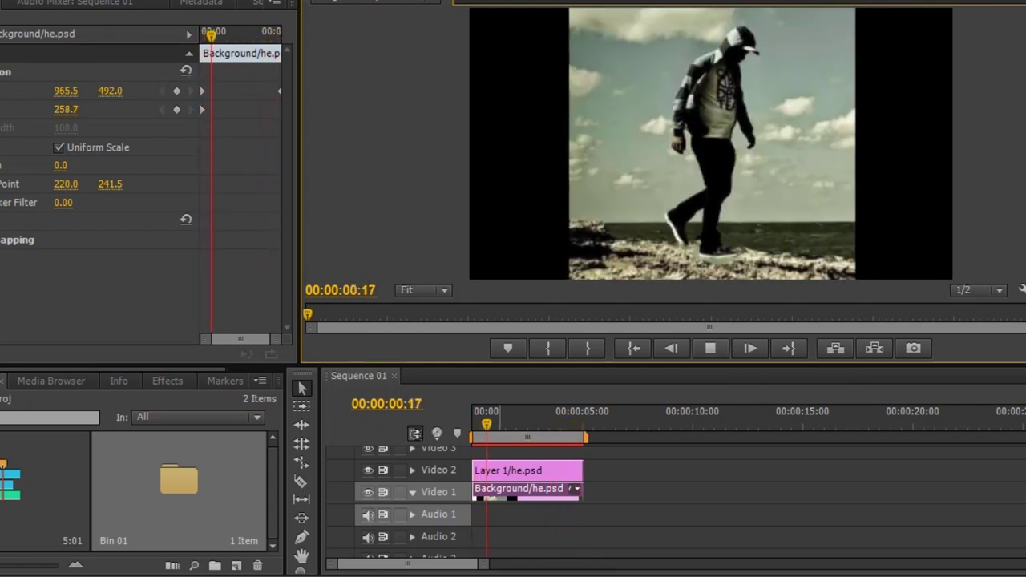
On the first frame, set background Position Y to 478 and the man's Position Y to 791.
key("Home")
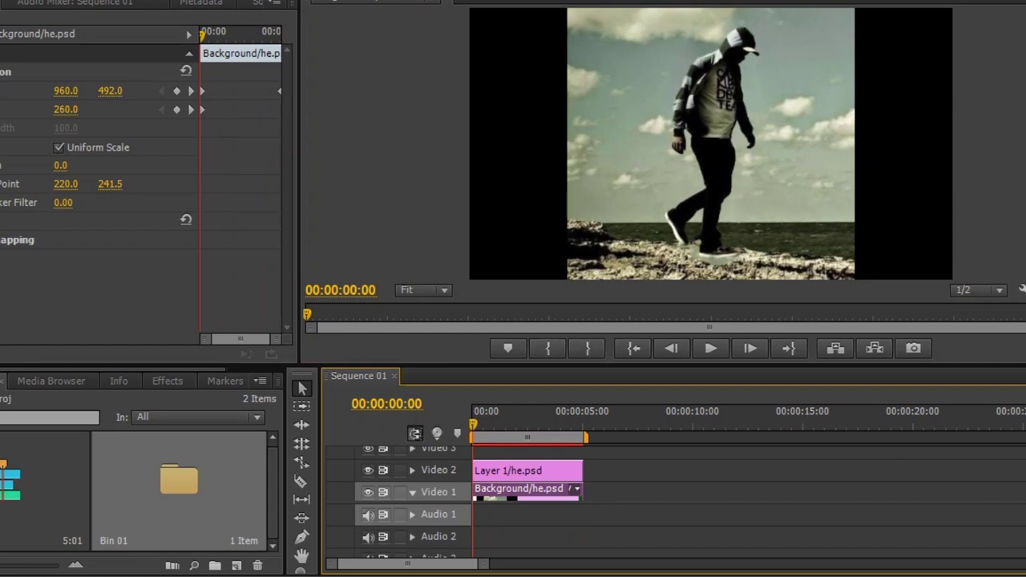
left_click_drag(110, 91, 93, 91)
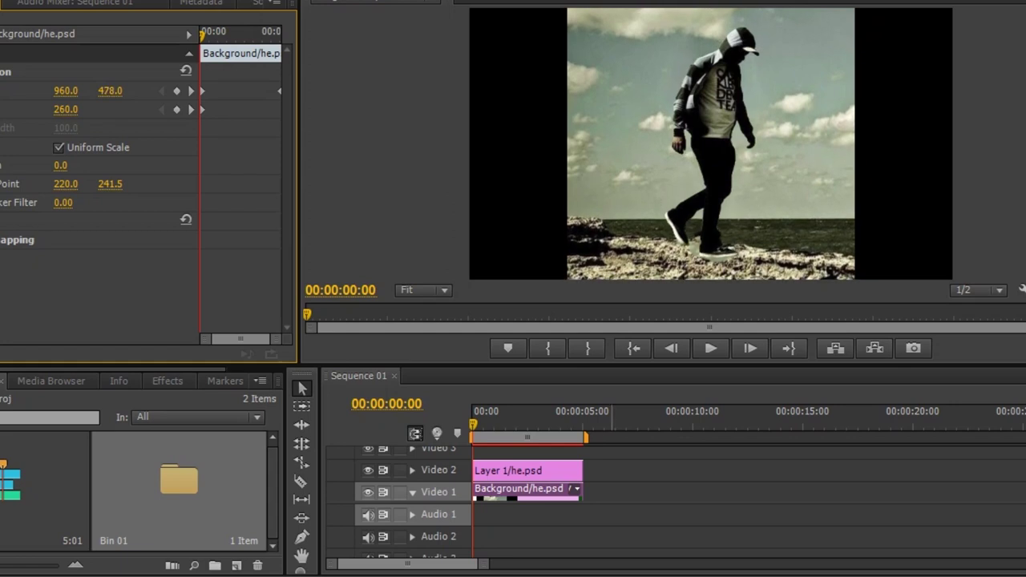
left_click(521, 489)
left_click_drag(110, 91, 312, 91)
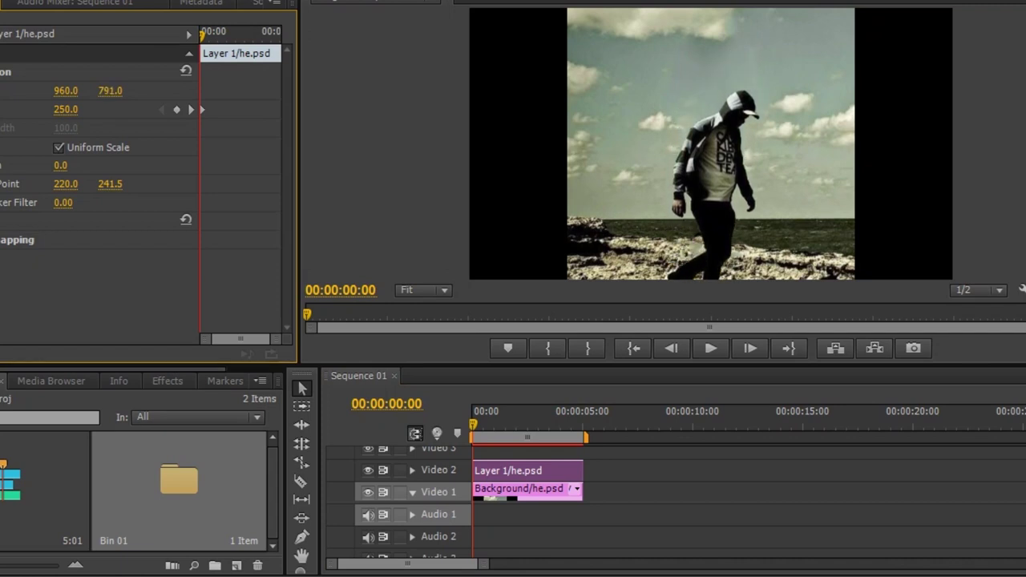
left_click(710, 348)
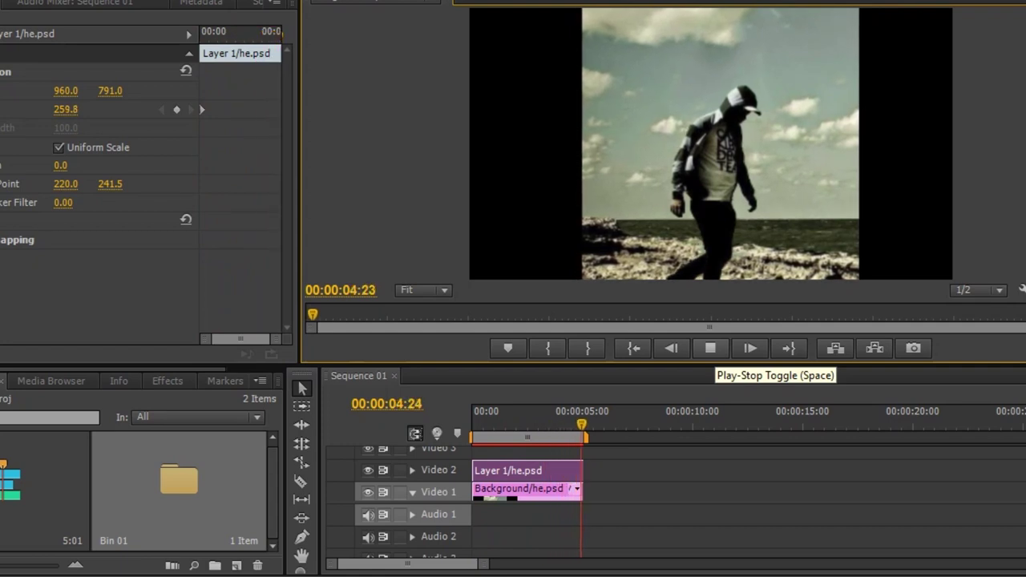
key("Home")
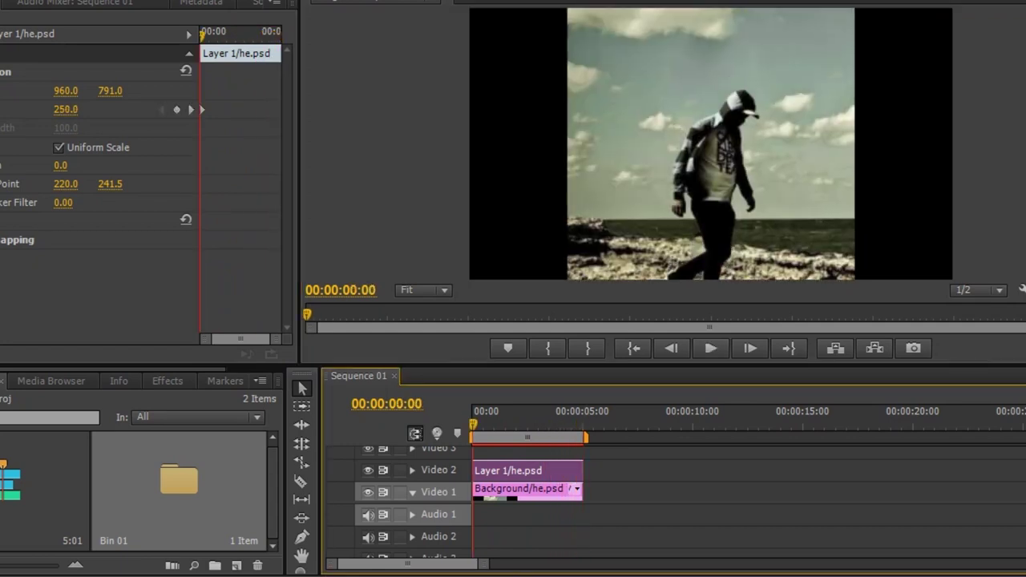
left_click(710, 348)
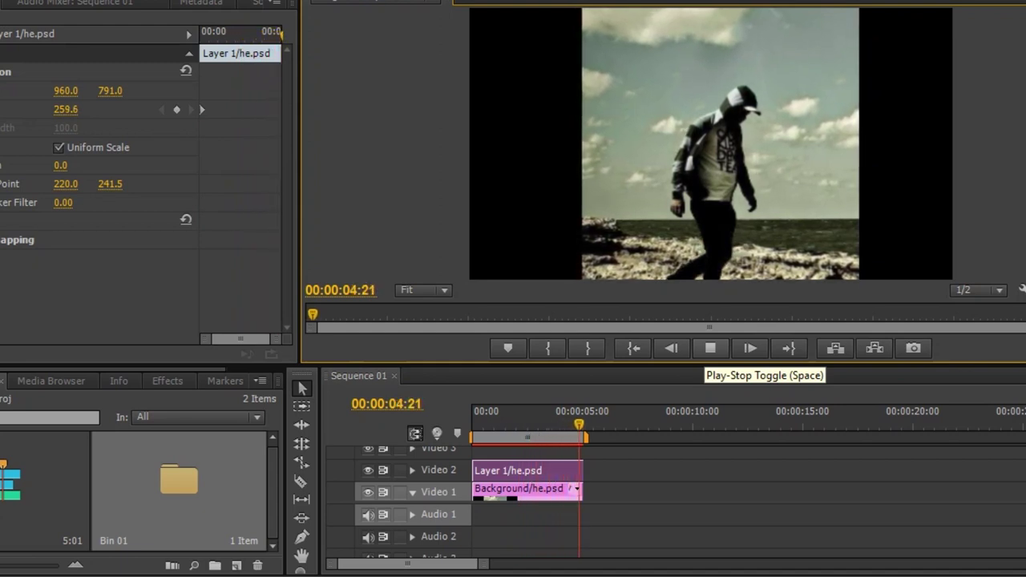
key("Home")
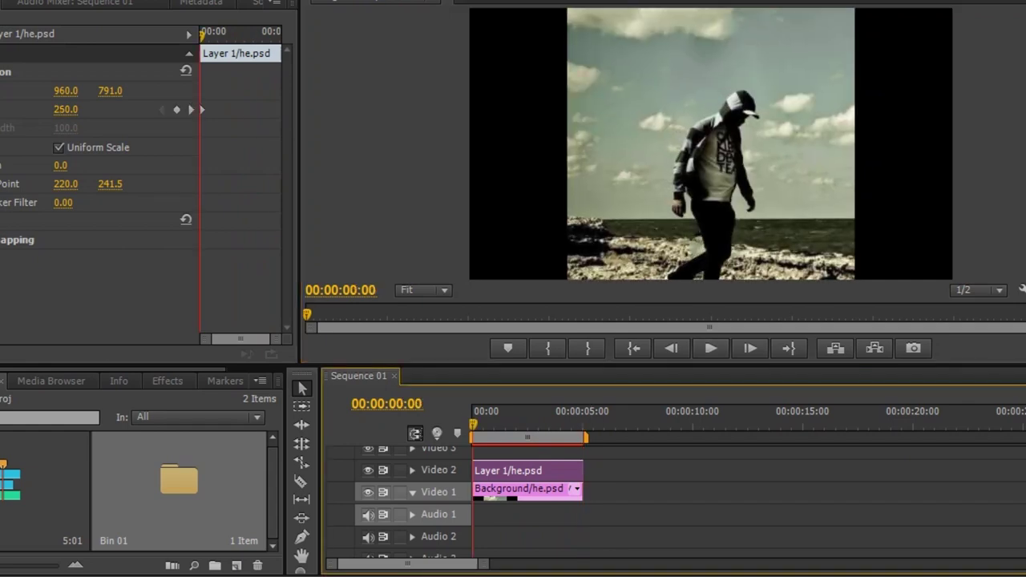
key("ctrl+shift+a")
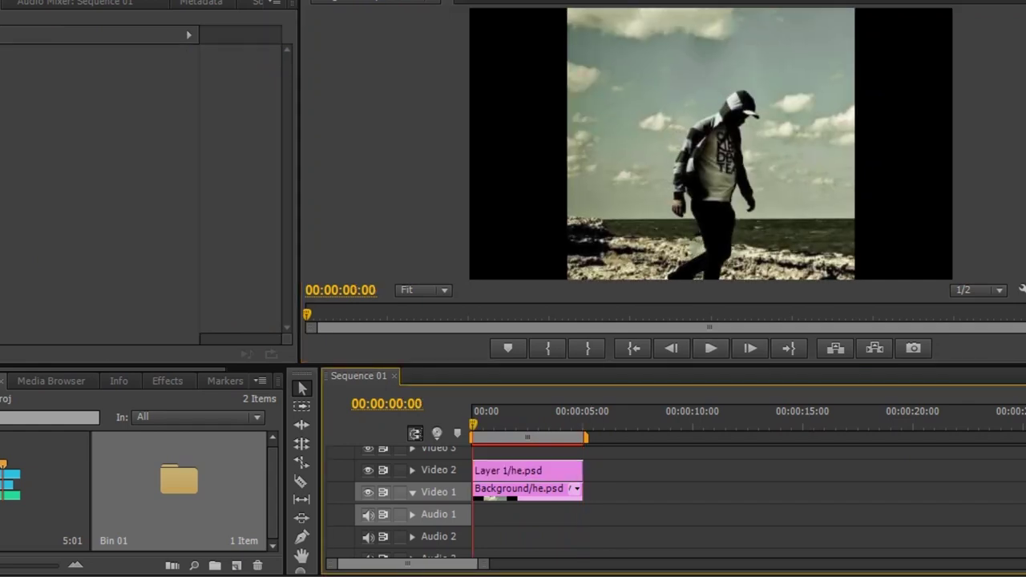
Nest both layer clips into a single Nested Sequence 01 clip on Video 1.
left_click_drag(732, 498, 529, 466)
right_click(525, 472)
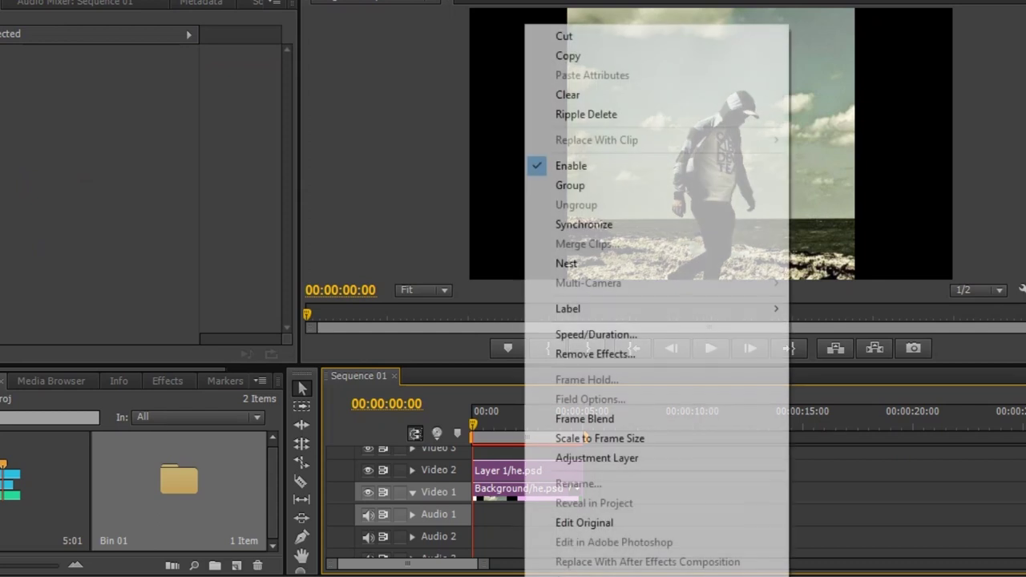
left_click(566, 263)
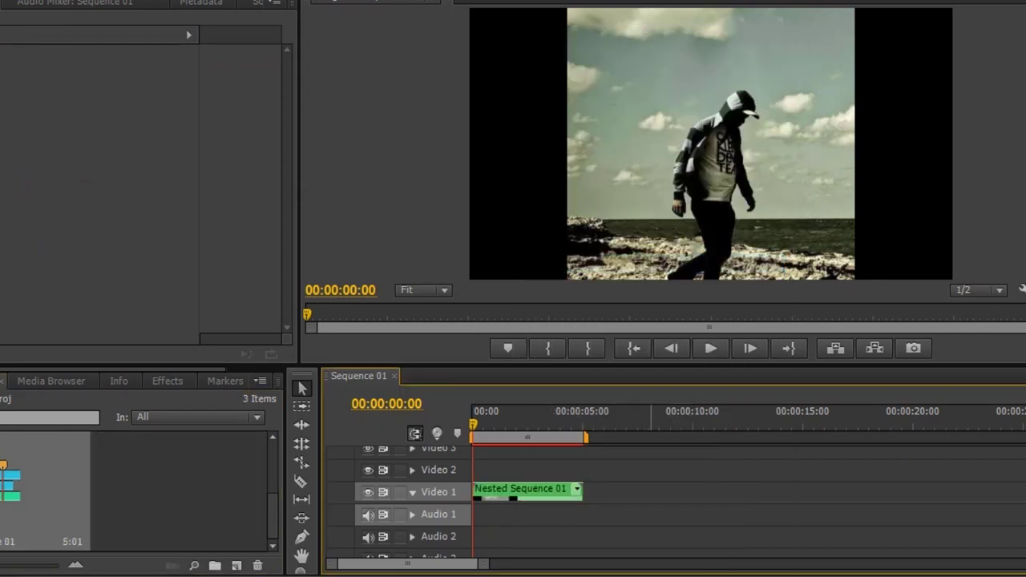
key("ctrl+m")
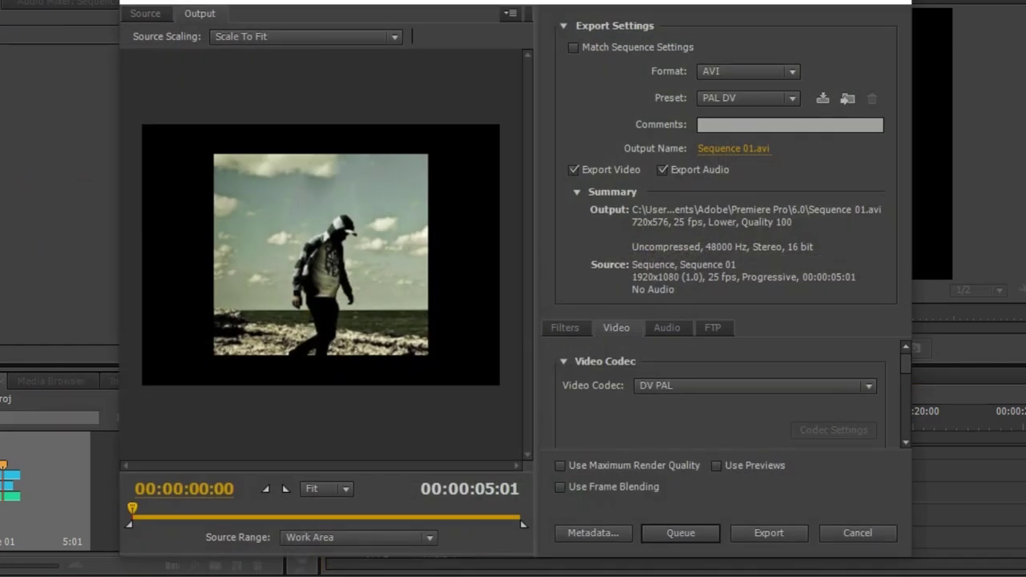
Set the export format to H.264 with the YouTube HD 1080p (1920x1080) preset.
left_click(748, 72)
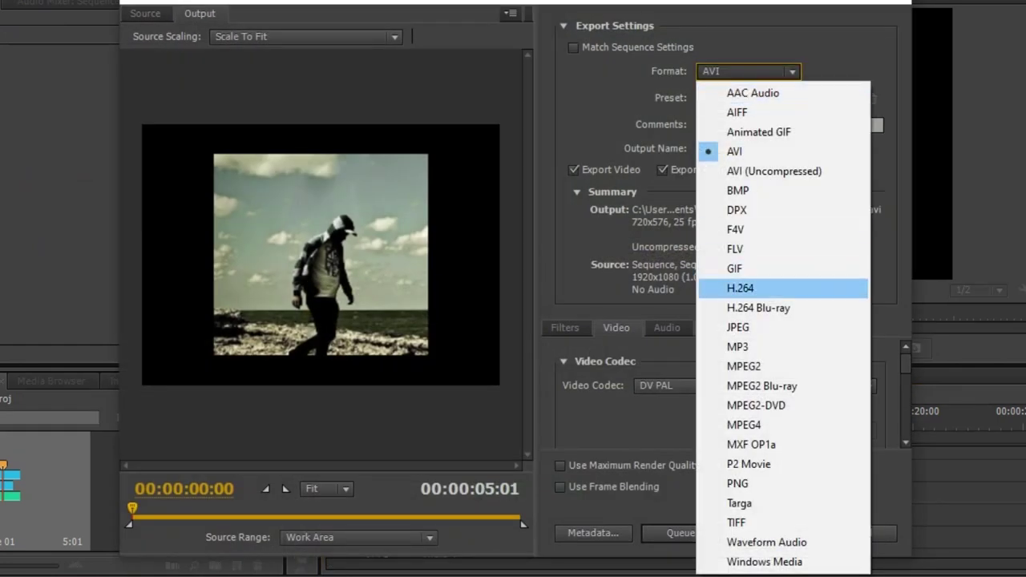
left_click(740, 287)
left_click(748, 98)
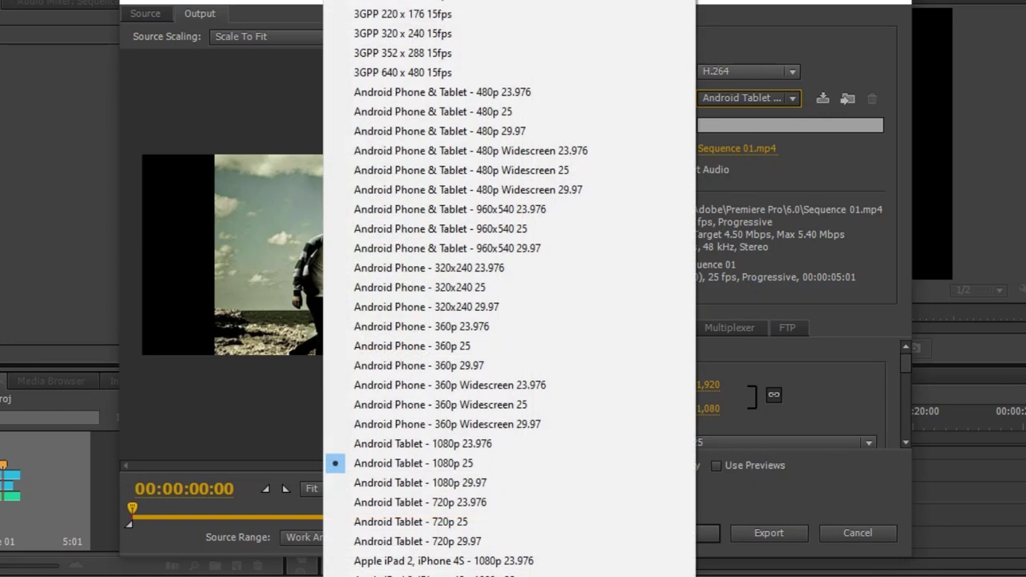
scroll(481, 522, "down", 5)
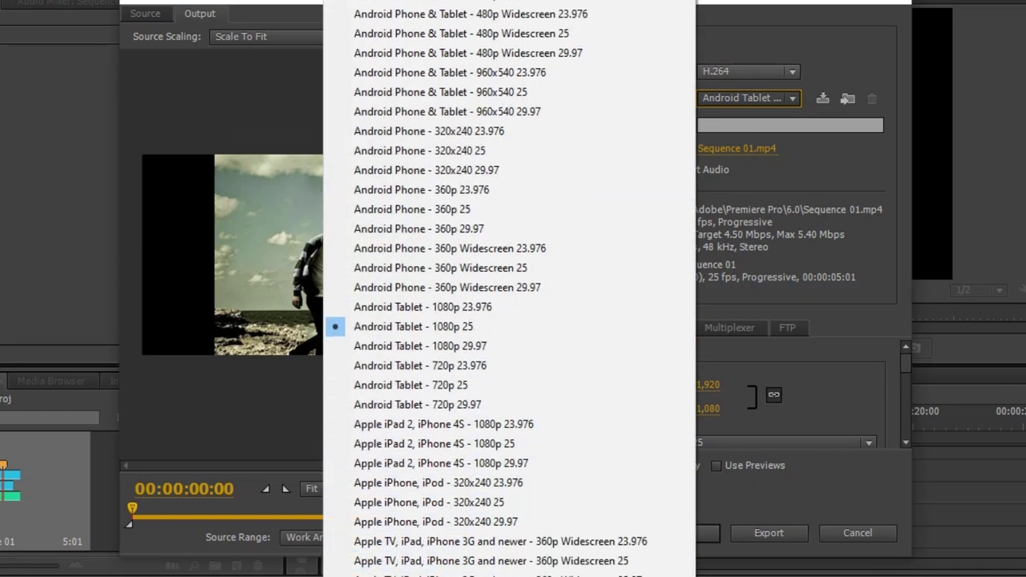
scroll(486, 289, "down", 2)
scroll(487, 289, "down", 2)
scroll(487, 289, "down", 2)
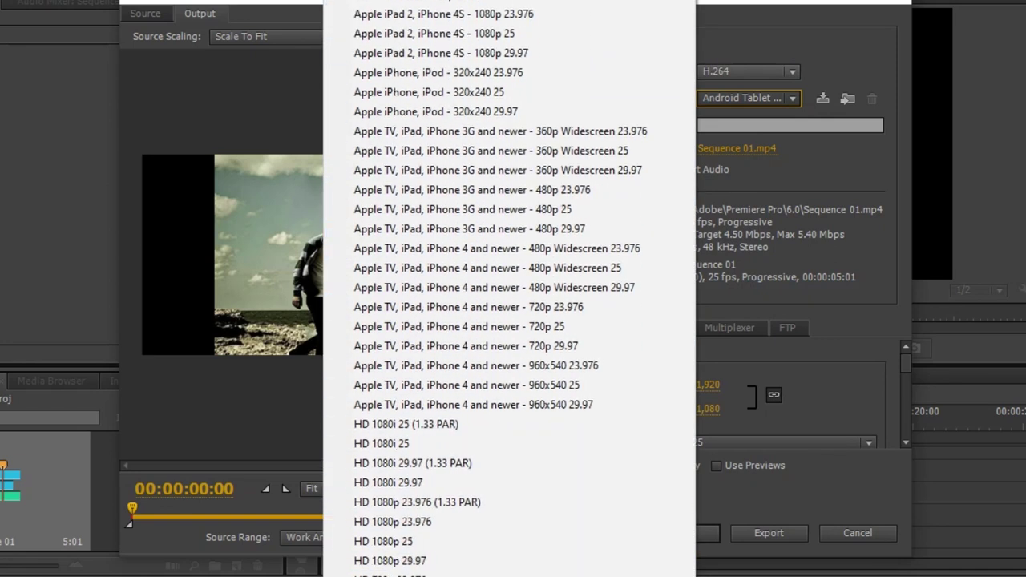
scroll(487, 288, "down", 2)
scroll(486, 289, "down", 2)
scroll(487, 289, "down", 2)
scroll(487, 288, "down", 2)
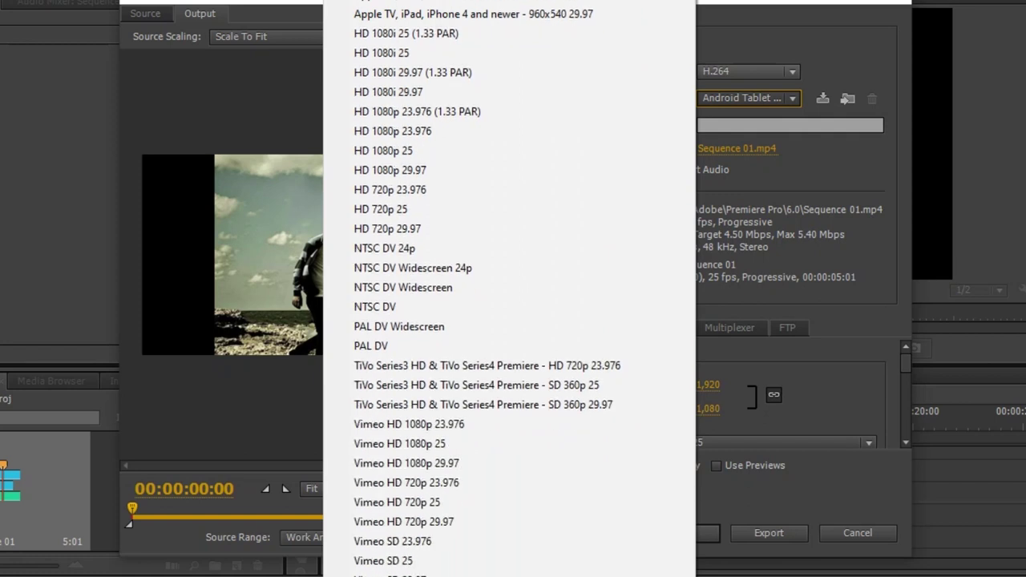
scroll(487, 289, "down", 2)
scroll(487, 288, "down", 2)
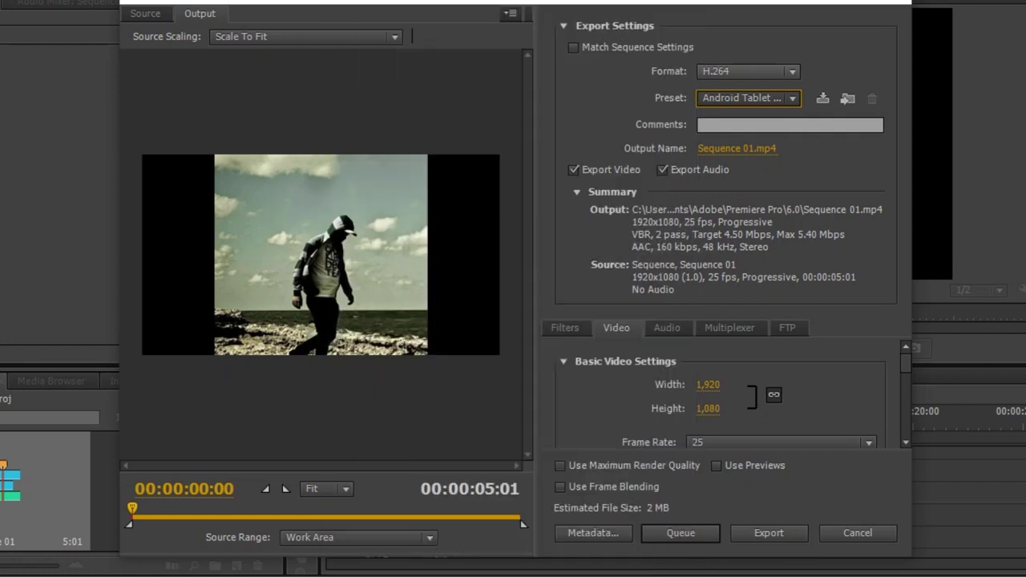
left_click(486, 484)
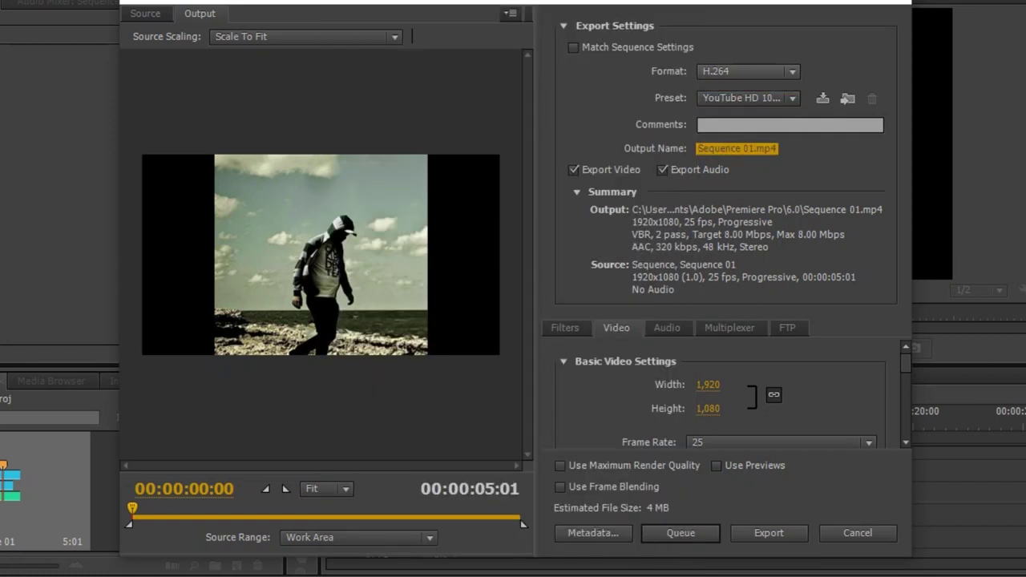
left_click(737, 148)
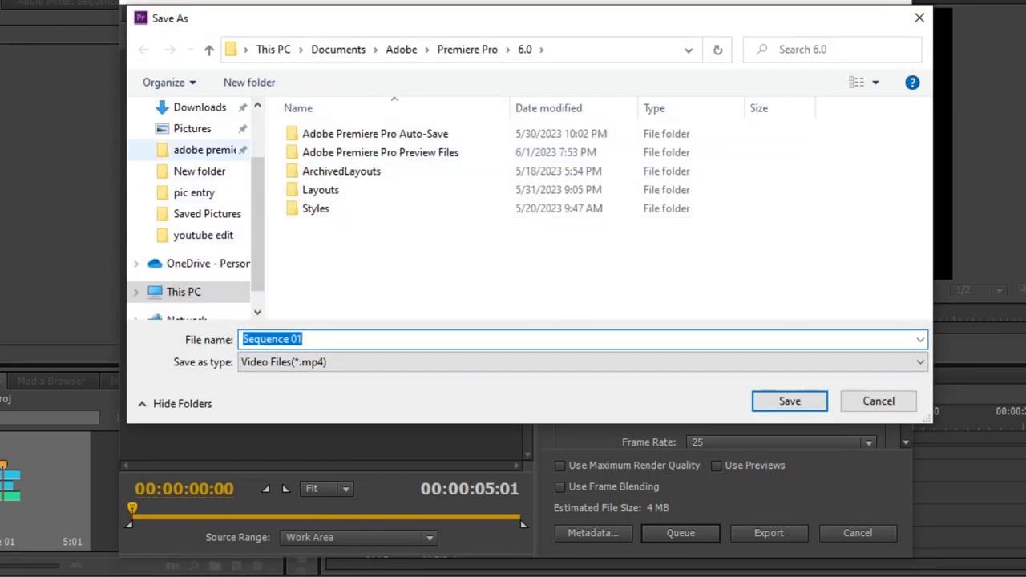
Browse to the youtube edit folder inside Downloads as the save location.
scroll(193, 129, "up", 2)
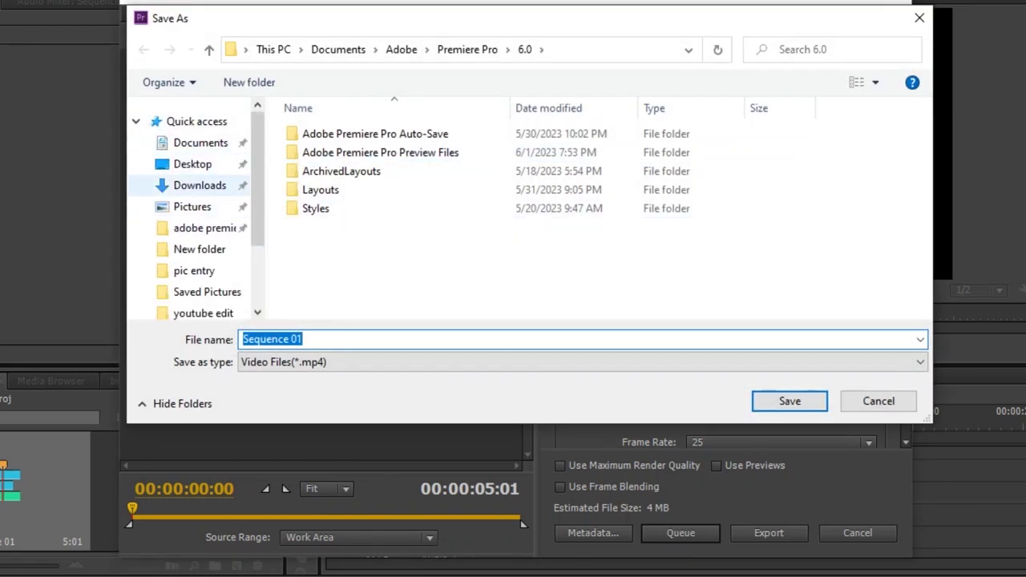
left_click(200, 185)
scroll(481, 233, "down", 2)
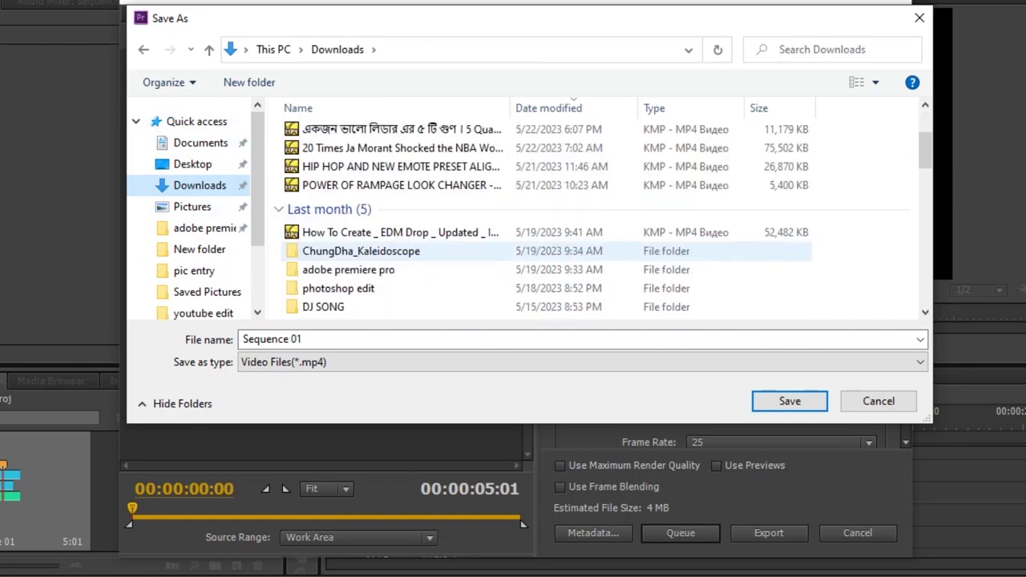
scroll(481, 254, "down", 2)
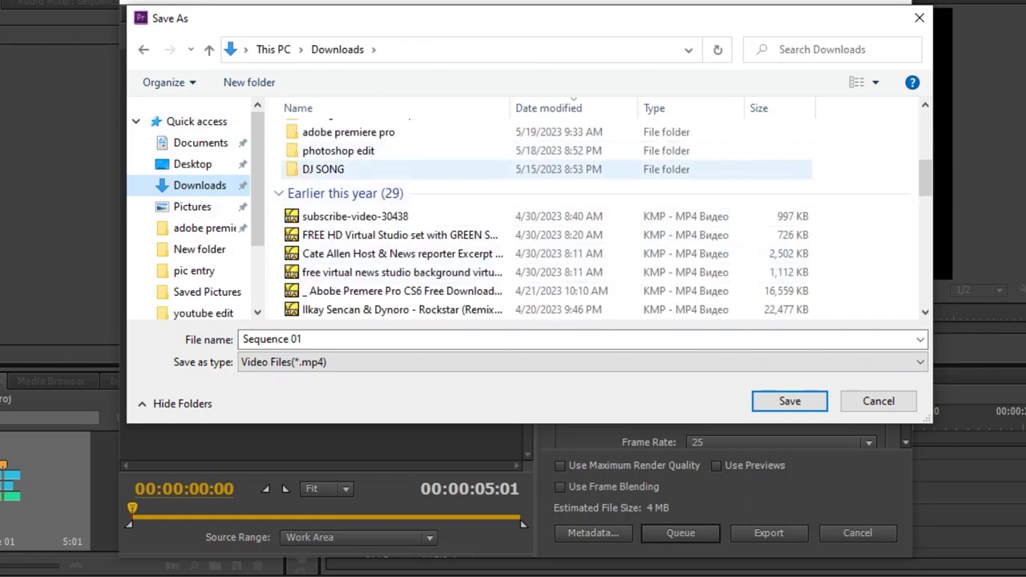
scroll(481, 241, "up", 2)
scroll(481, 224, "up", 2)
left_click(332, 205)
key("Return")
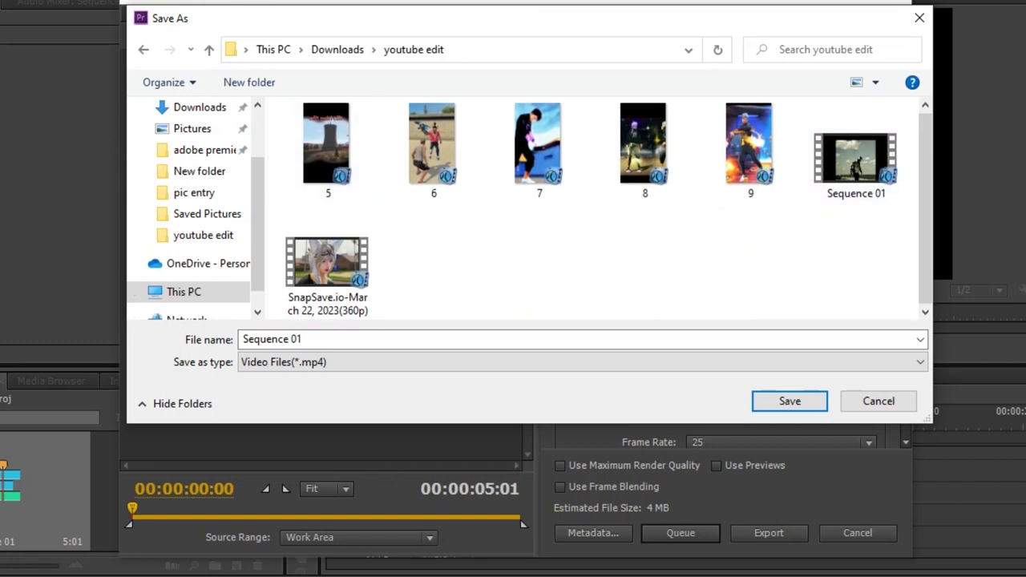
Name the output file 555.mp4 and start the export.
left_click(578, 362)
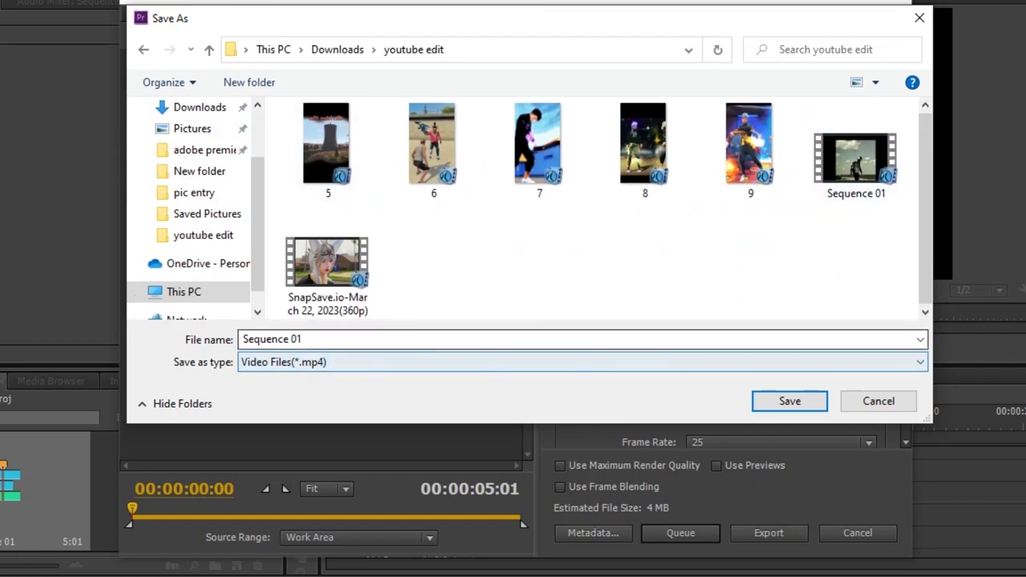
type("555")
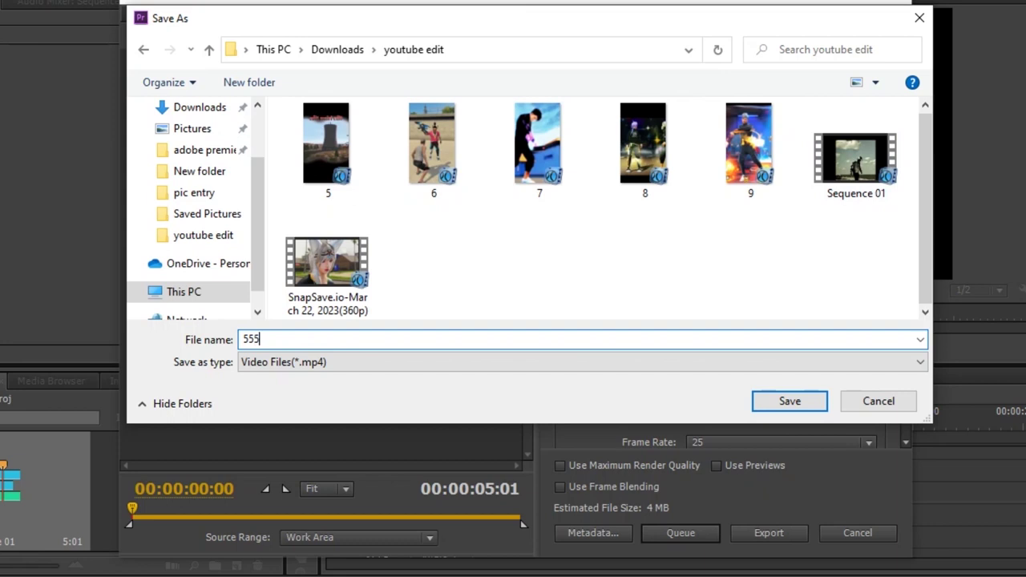
key("Return")
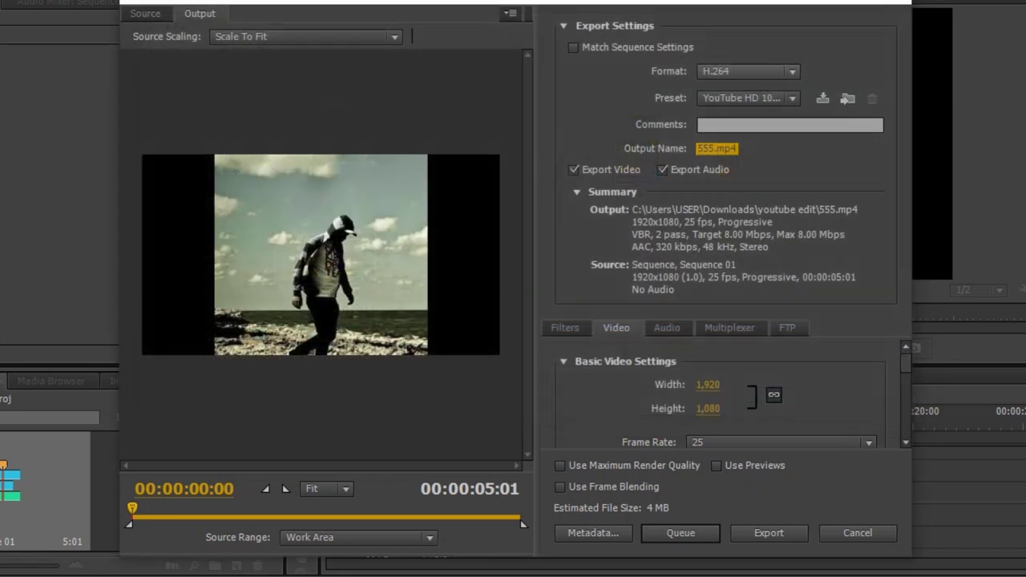
left_click(766, 535)
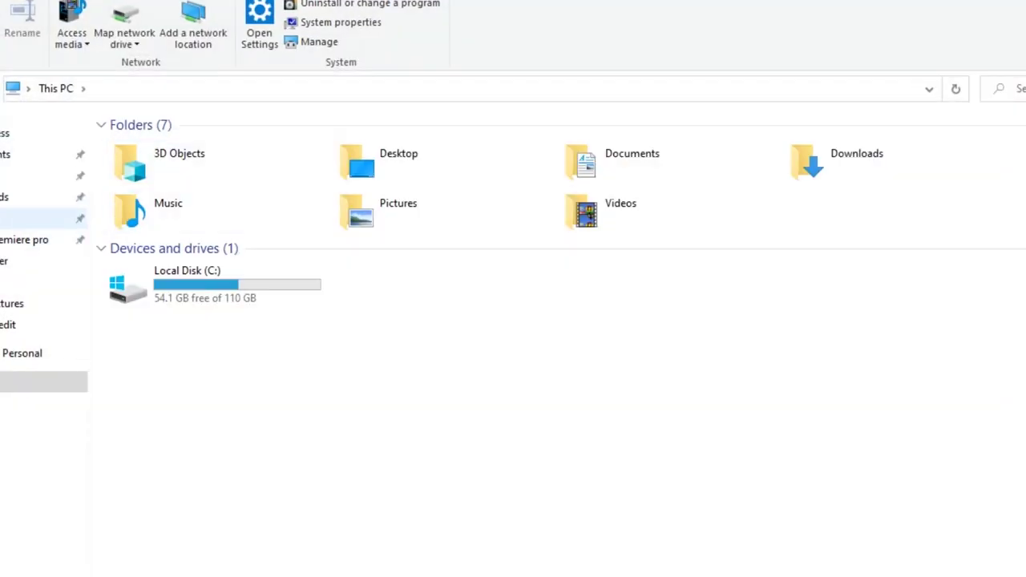
Browse to Downloads\youtube edit and select the exported 555 video file.
left_click(4, 197)
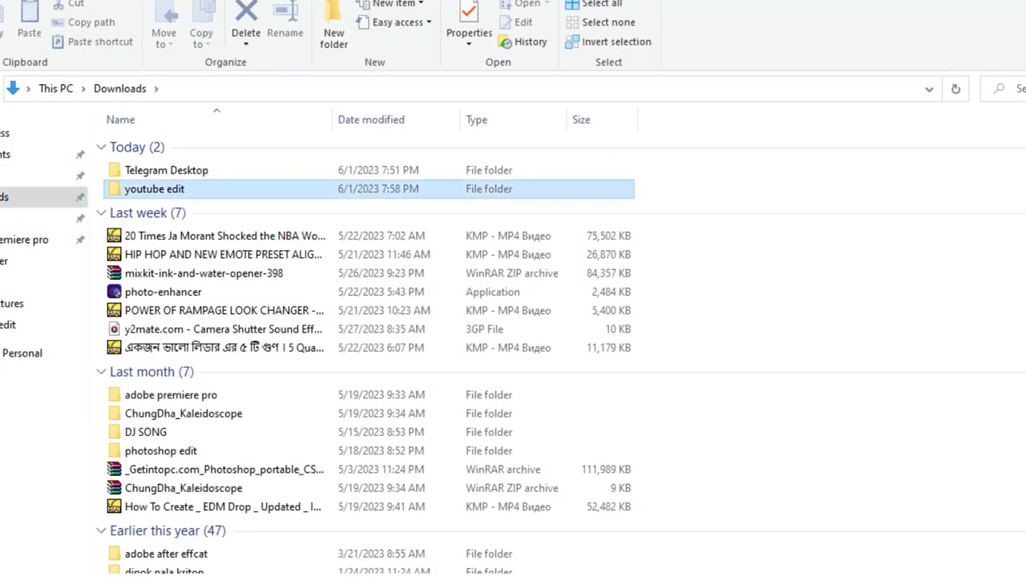
double_click(160, 188)
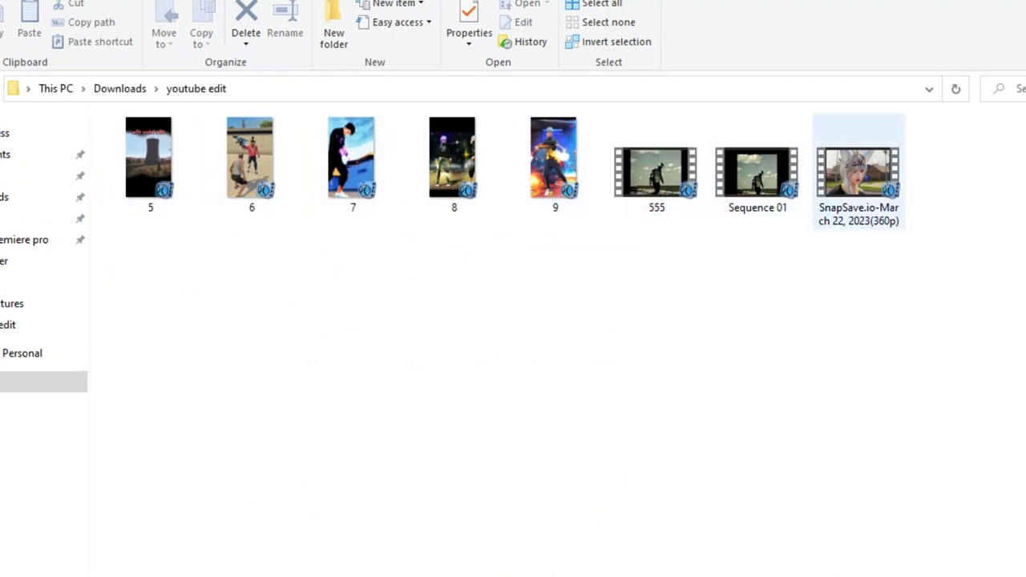
left_click(656, 173)
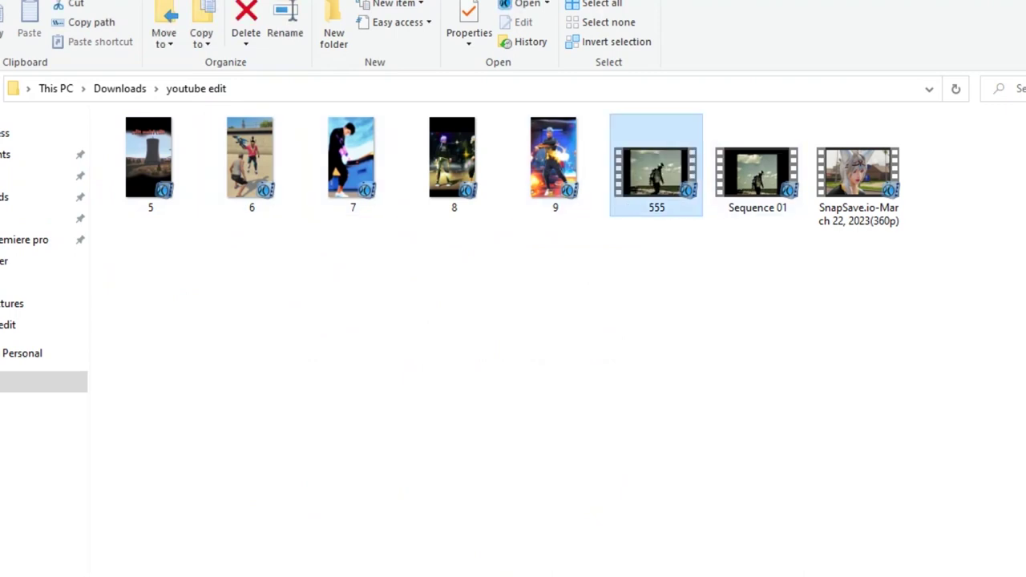
Play the exported 555 video in KMPlayer.
key("Return")
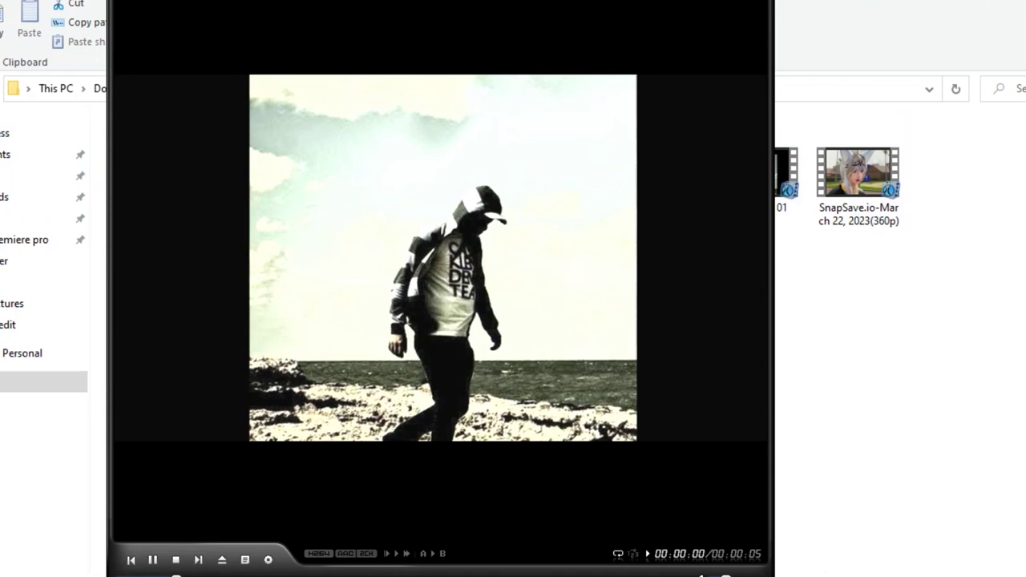